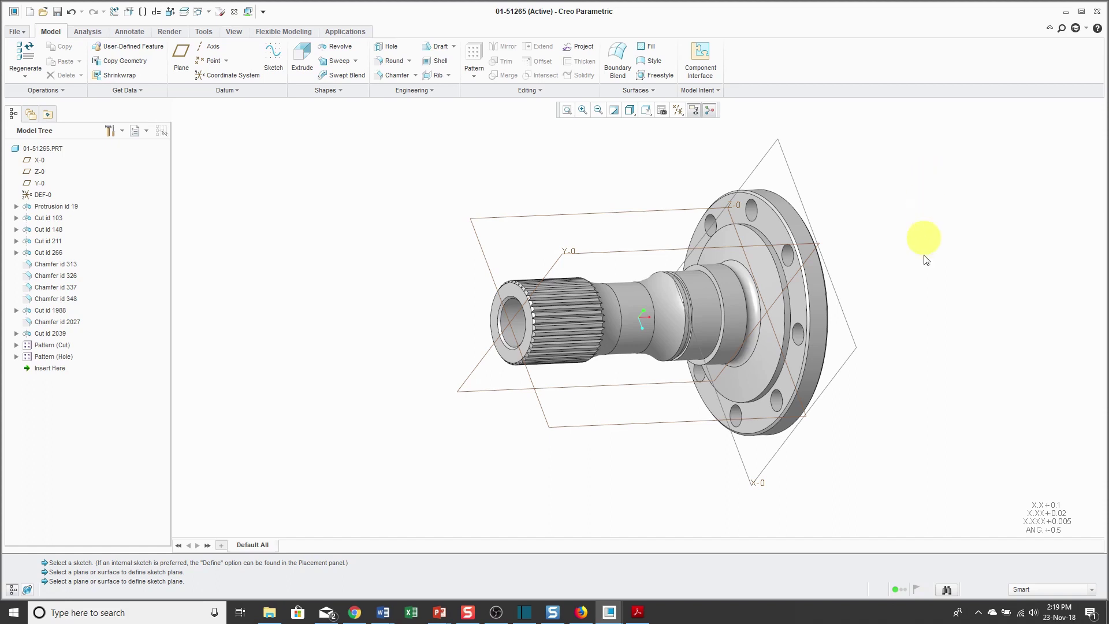
Step: Leave the pick filter on Smart and switch to the 01-51200.ASM assembly
click(1066, 589)
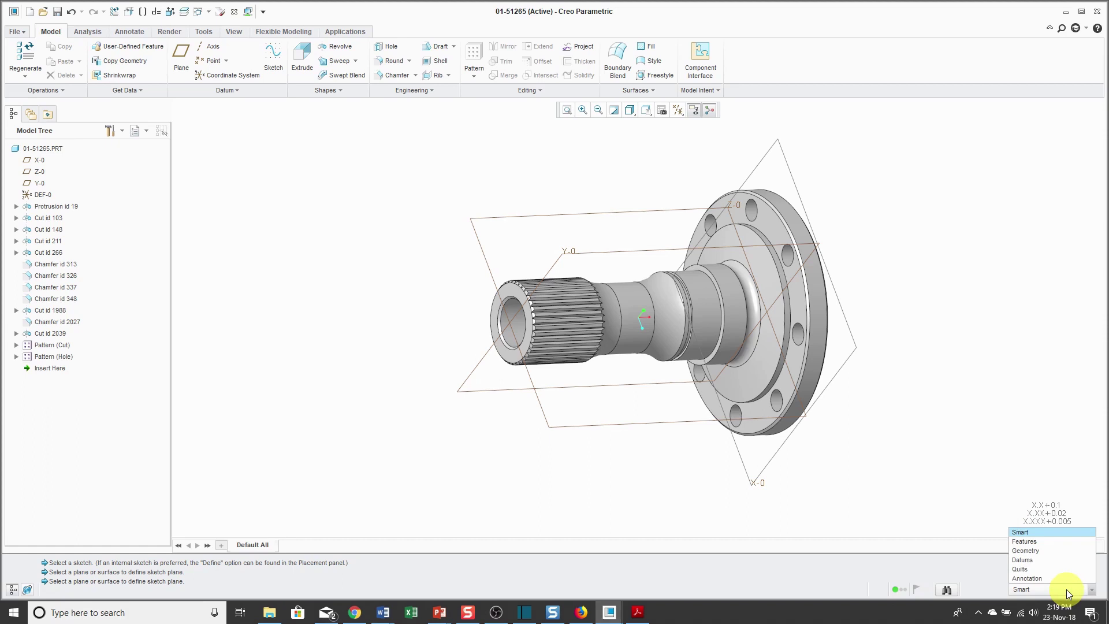
click(928, 429)
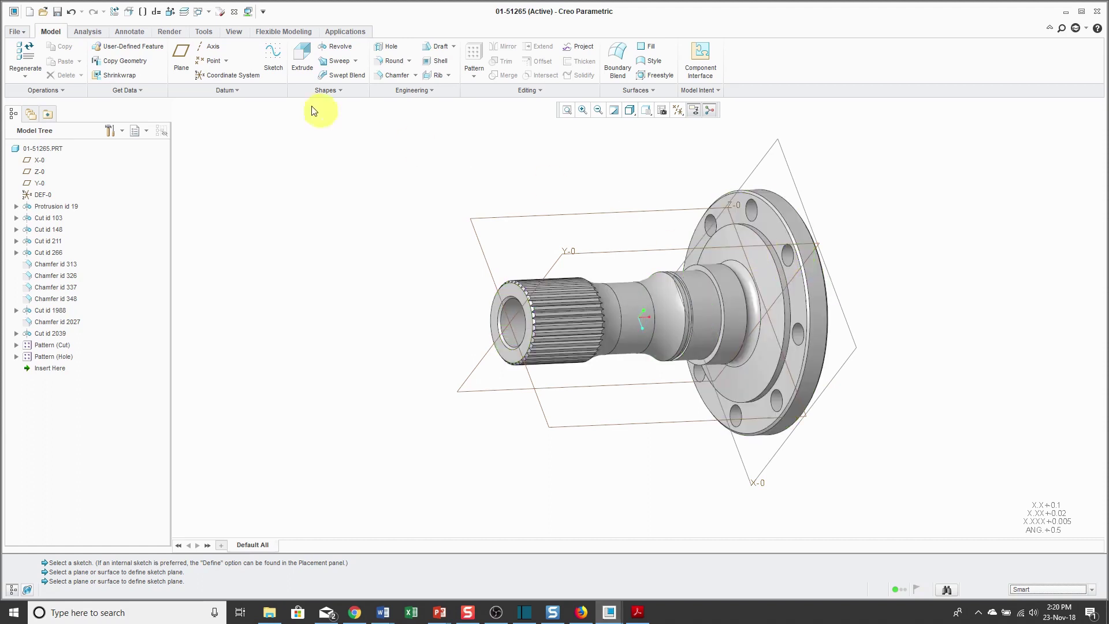
click(209, 11)
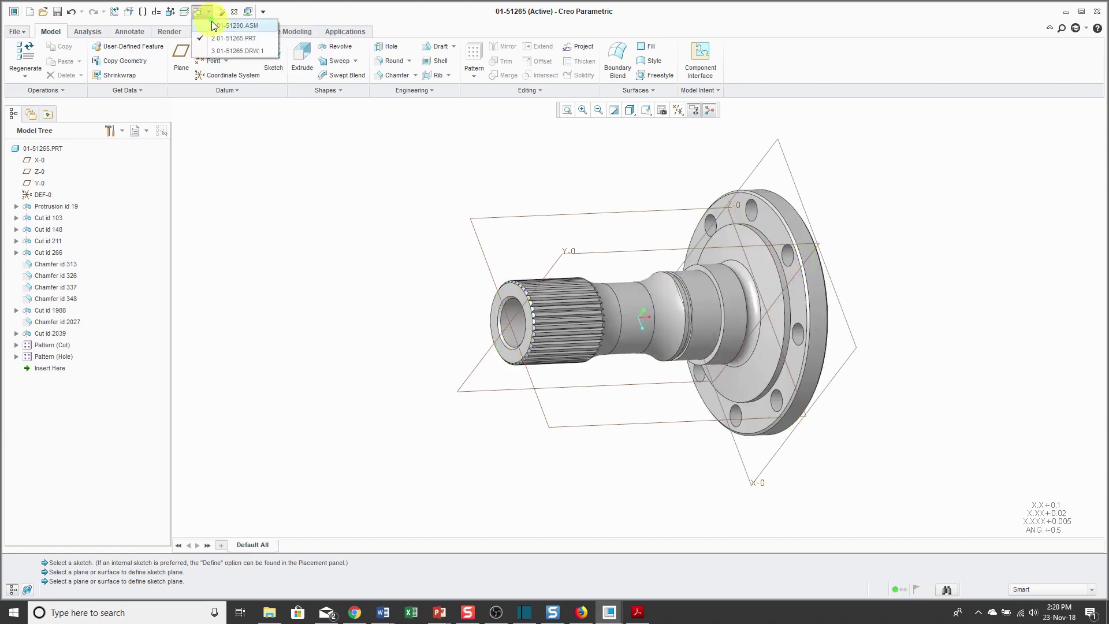
click(215, 25)
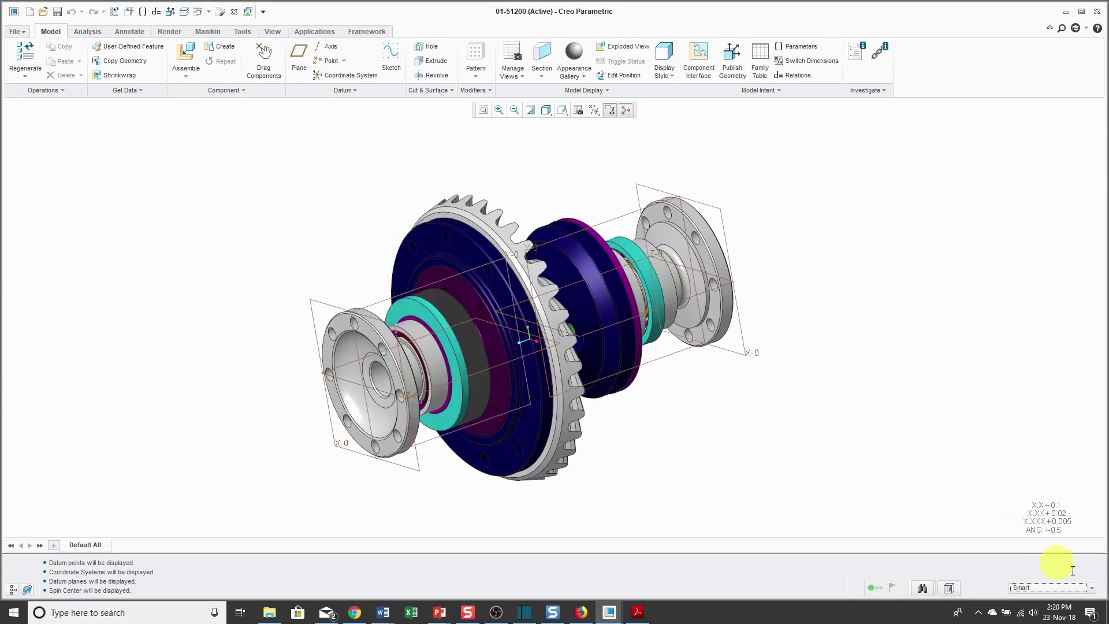
Step: Set the pick filter to Geometry, zoom in and out, then change it to Datums
click(1094, 588)
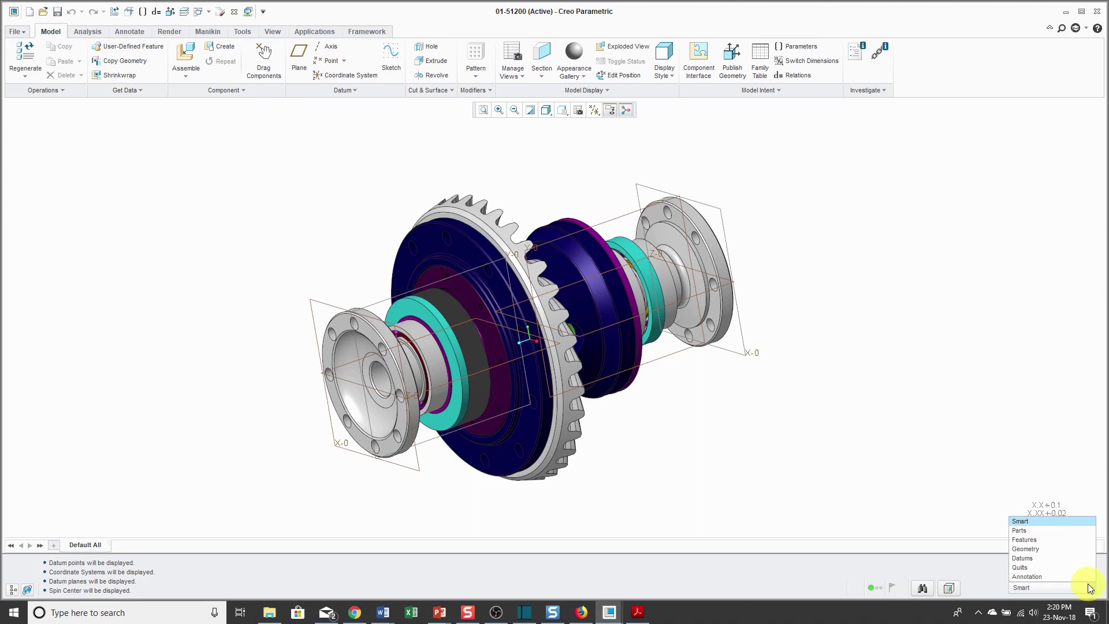
click(1062, 552)
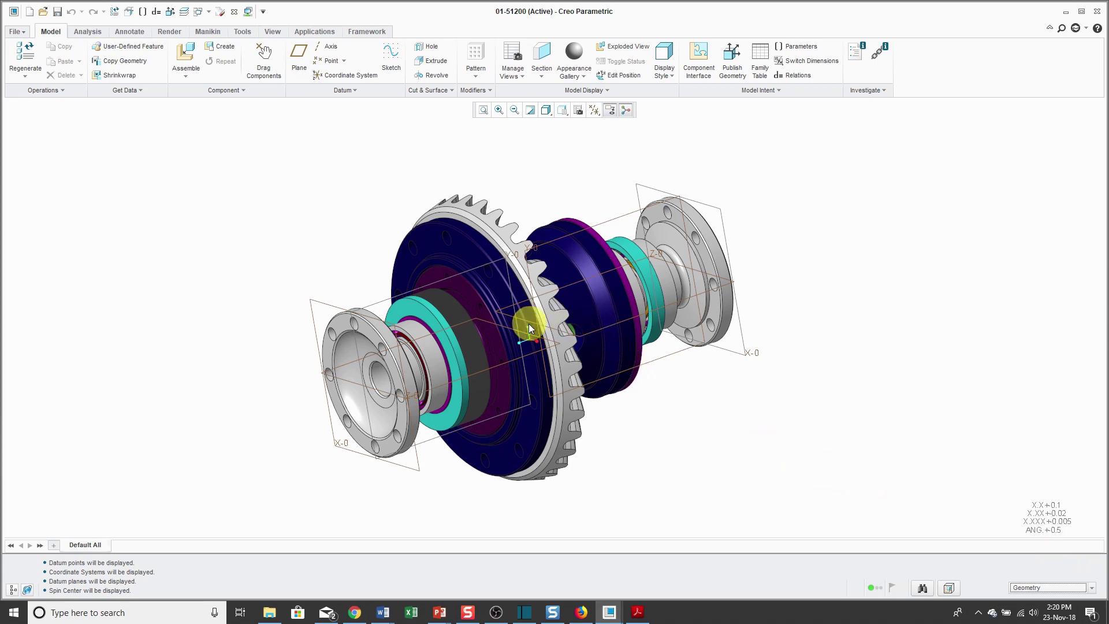
scroll(442, 349, up, 3)
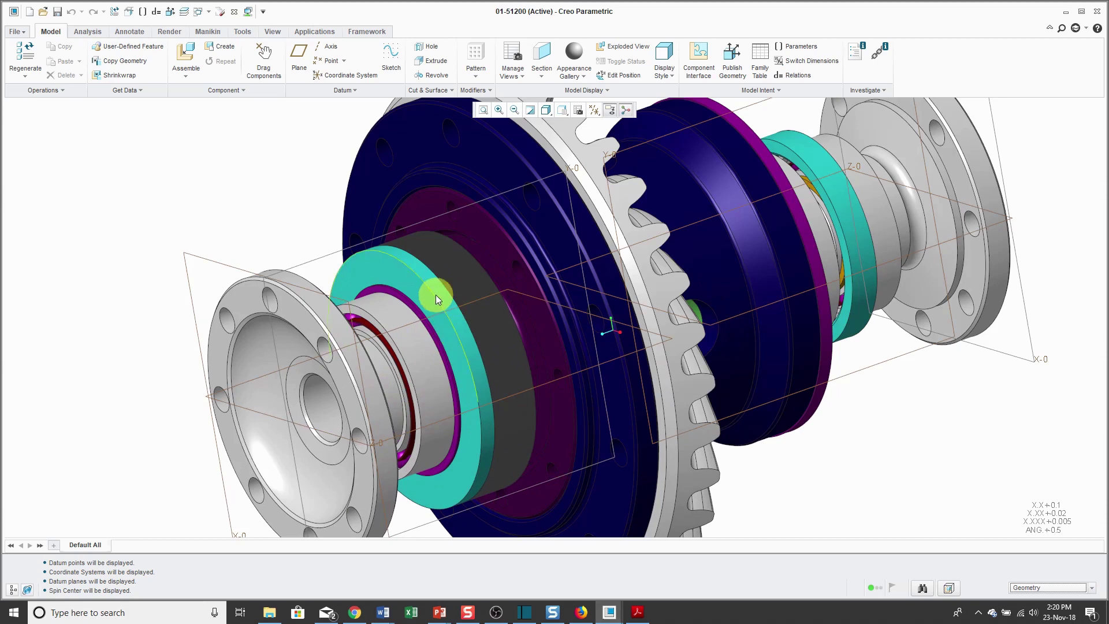
scroll(435, 294, down, 3)
click(1063, 589)
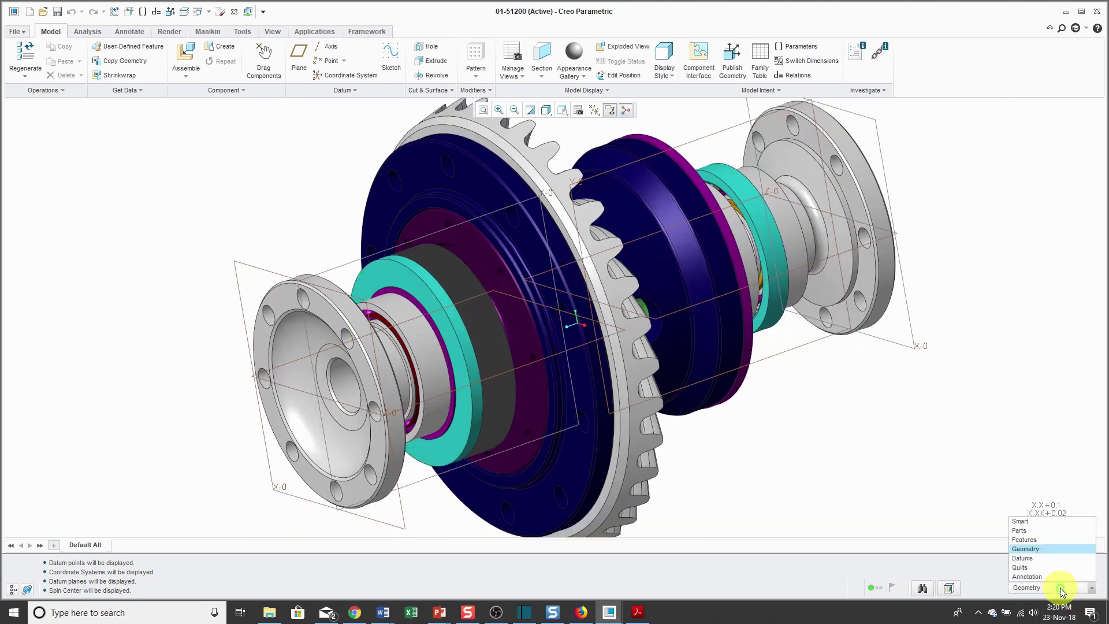
click(1050, 559)
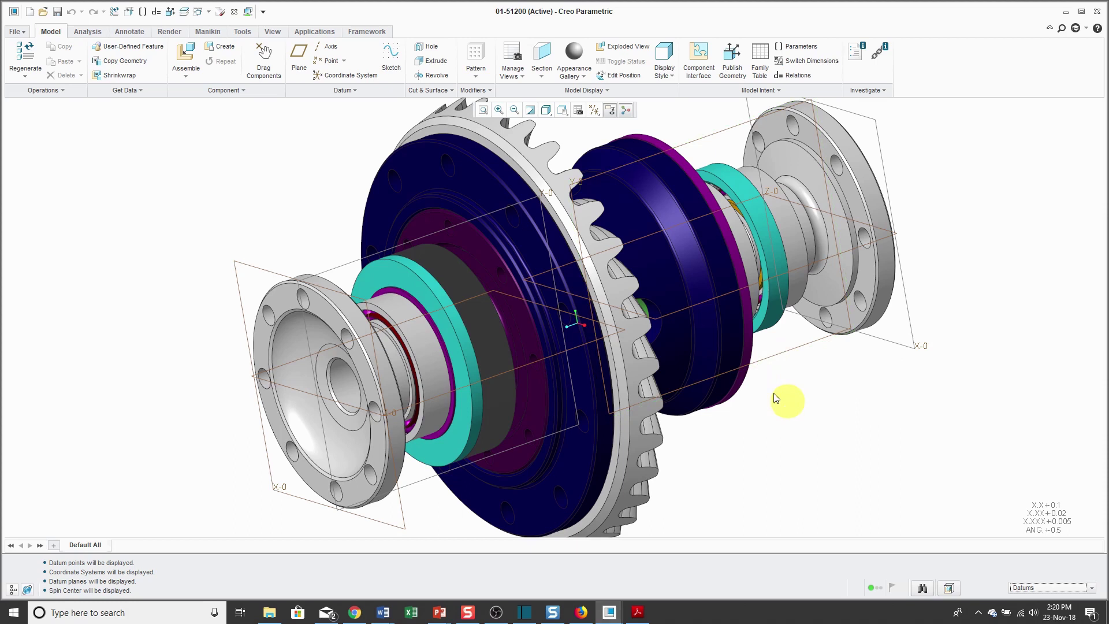
click(209, 15)
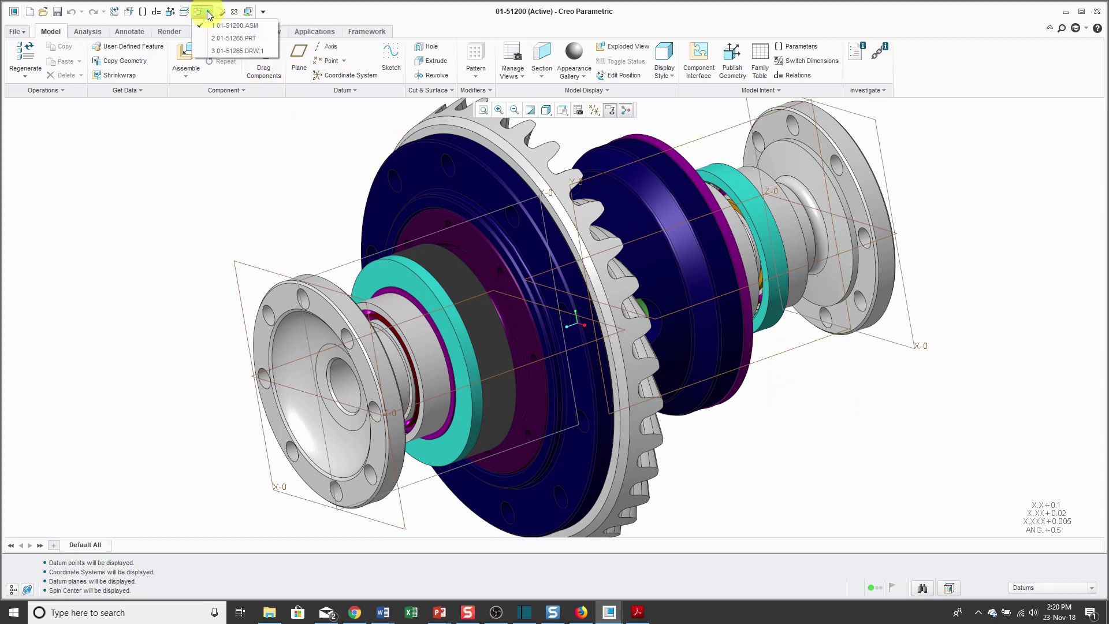
Step: Back on 01-51265.PRT, select Chamfer 2027, then Cut 103, Chamfer 313, Protrusion 19, Chamfer 313
click(218, 50)
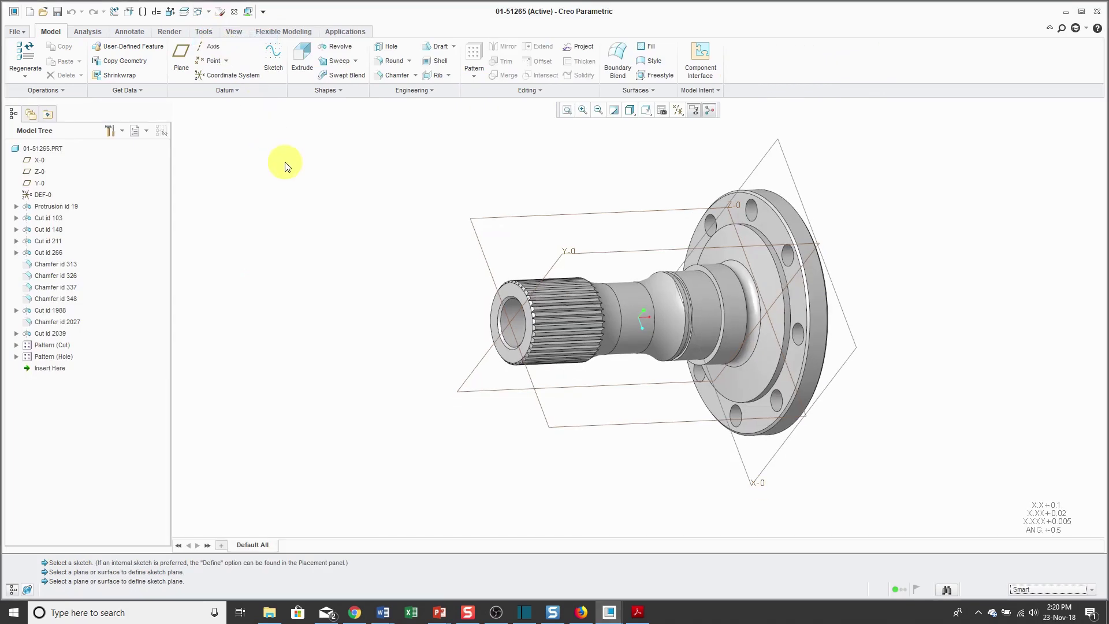
click(522, 327)
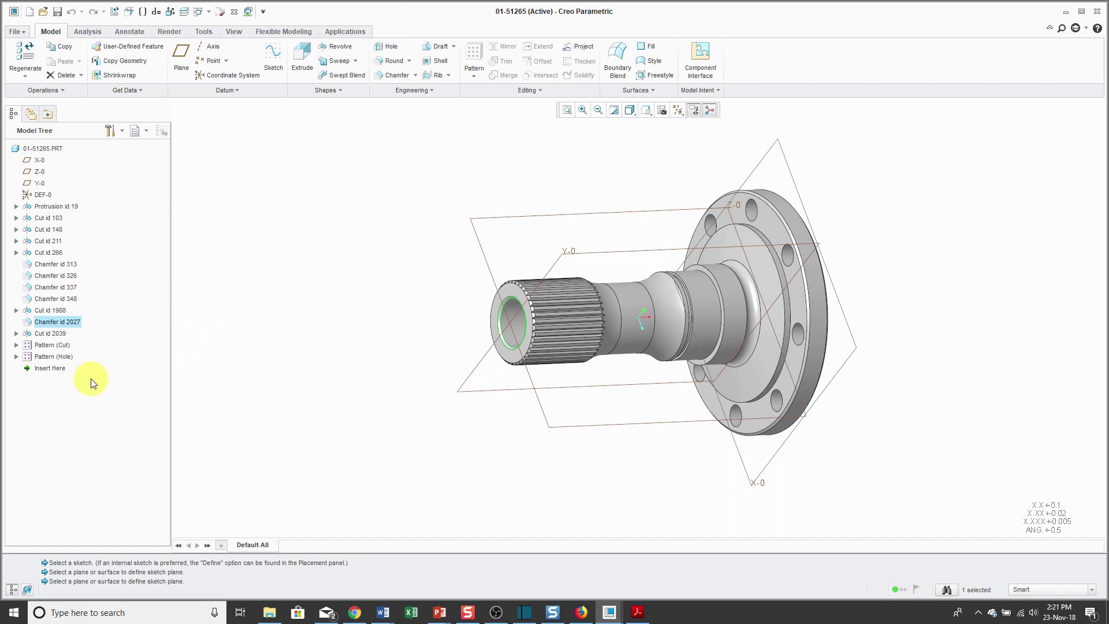
click(51, 219)
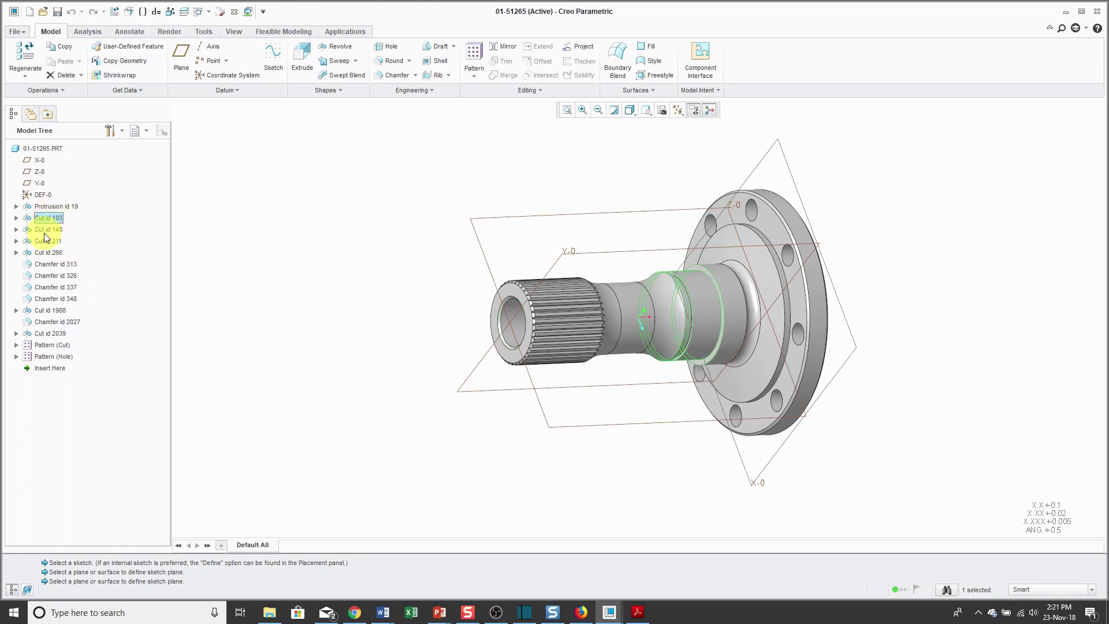
click(52, 265)
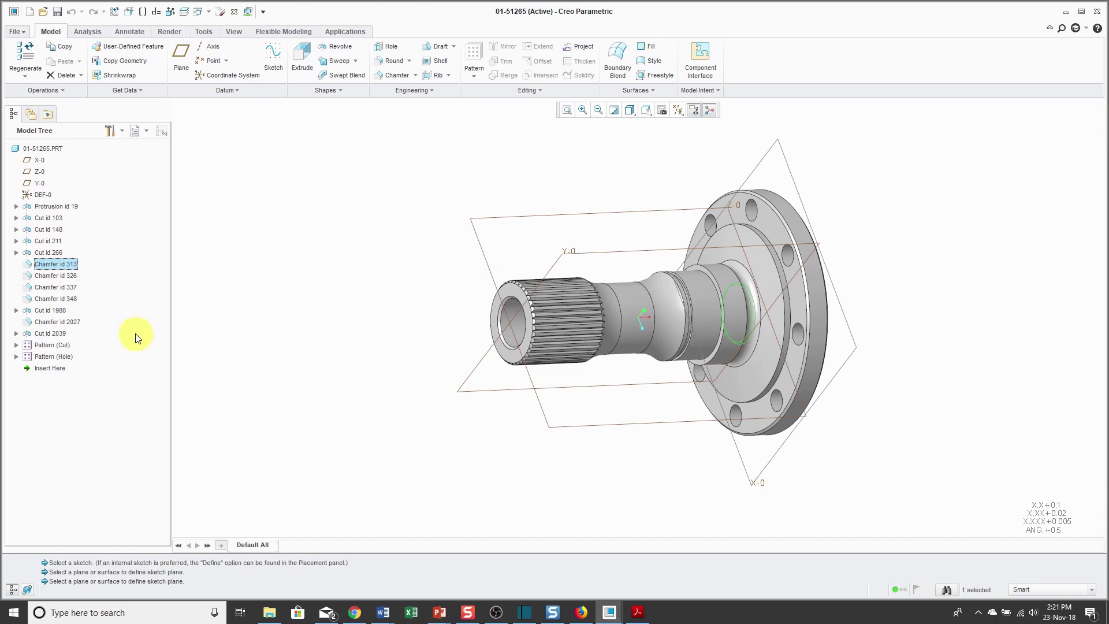
click(56, 206)
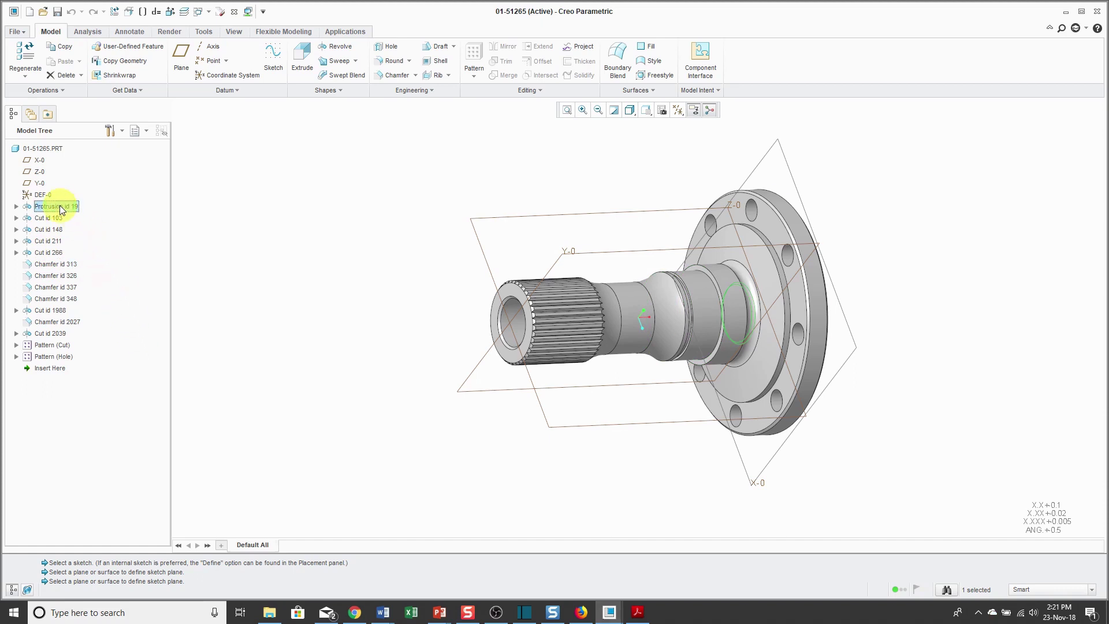
click(65, 265)
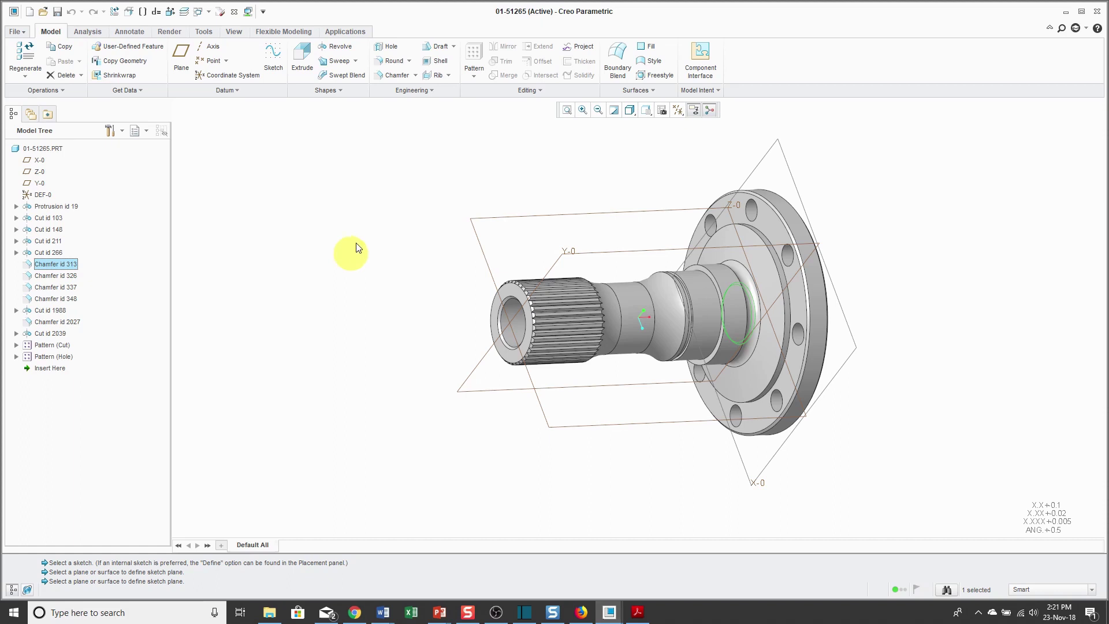
Step: Ctrl-add two cuts including bore Cut id 1988, toggle Cut id 148 on and off, then clear
ctrl+click(754, 214)
ctrl+click(512, 313)
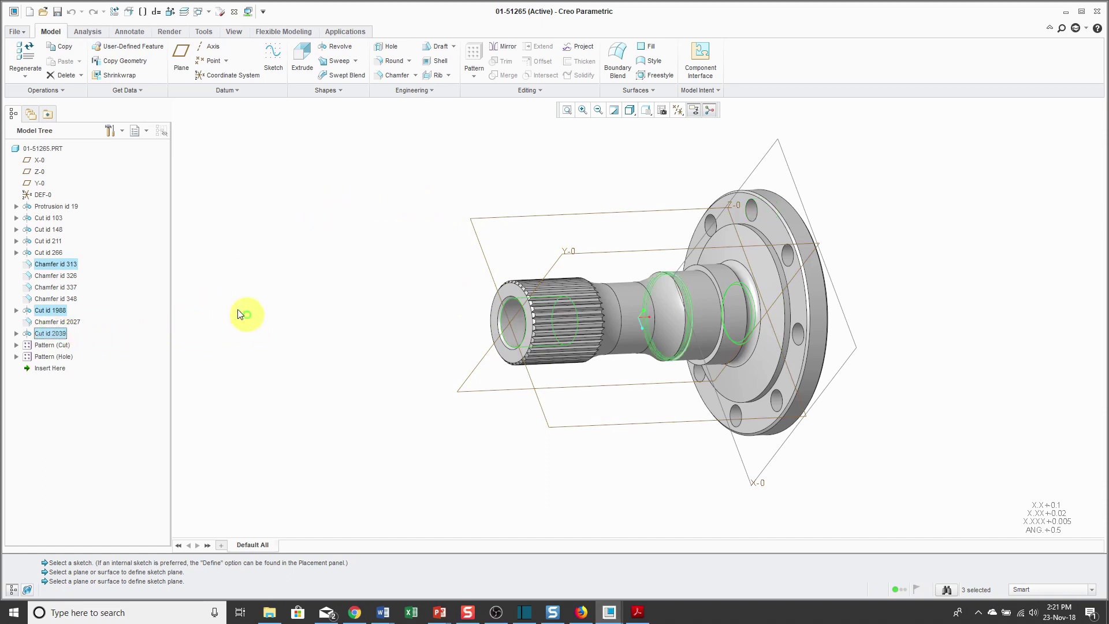
ctrl+click(74, 229)
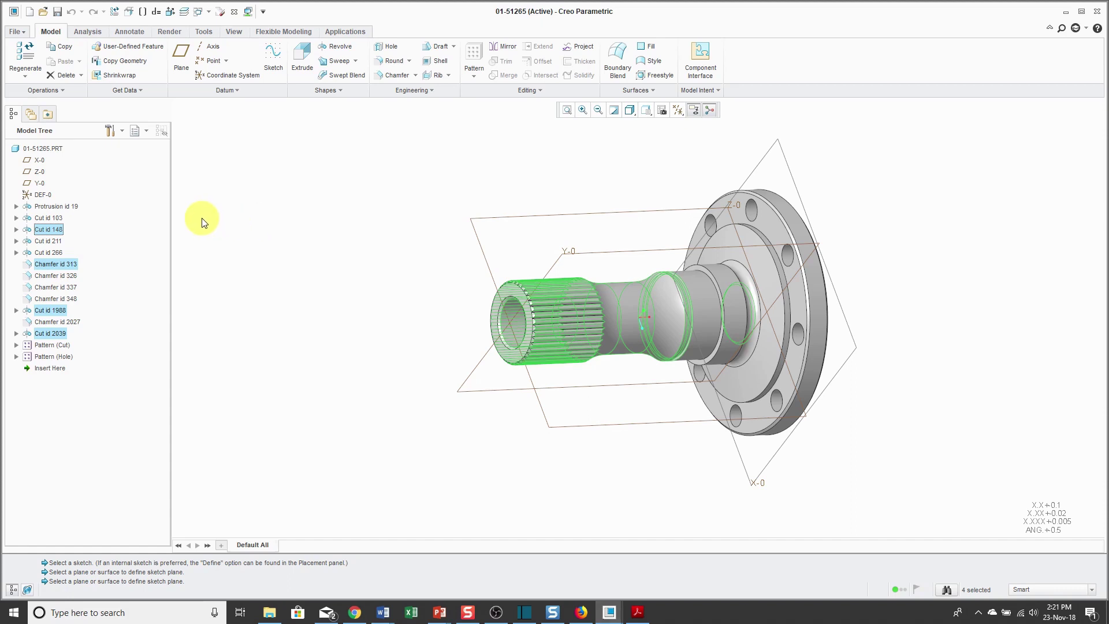
ctrl+click(61, 231)
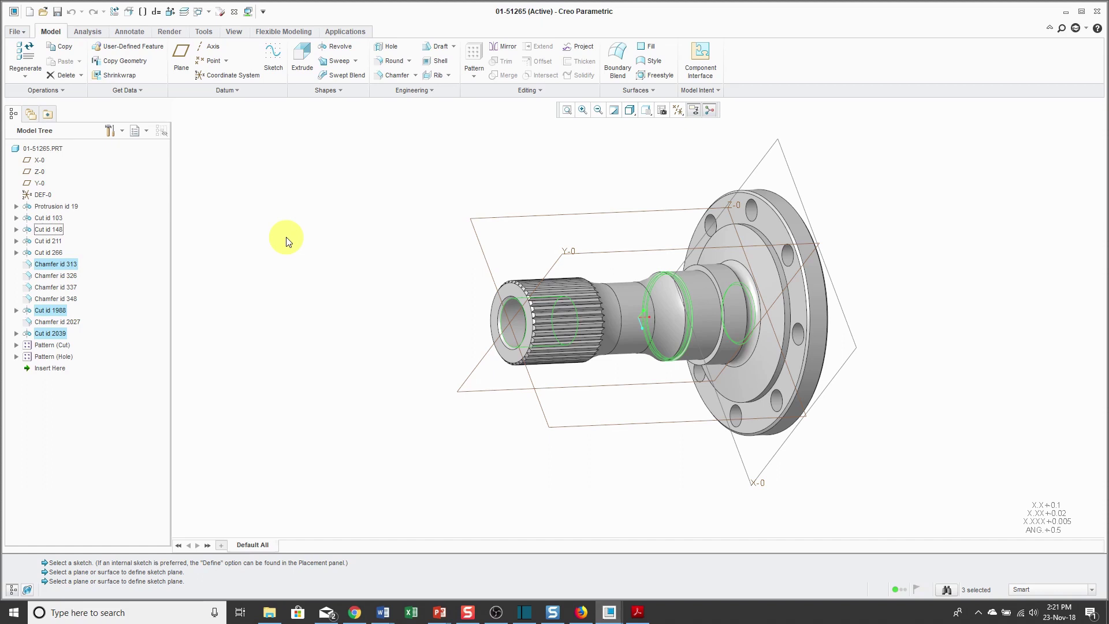
click(287, 238)
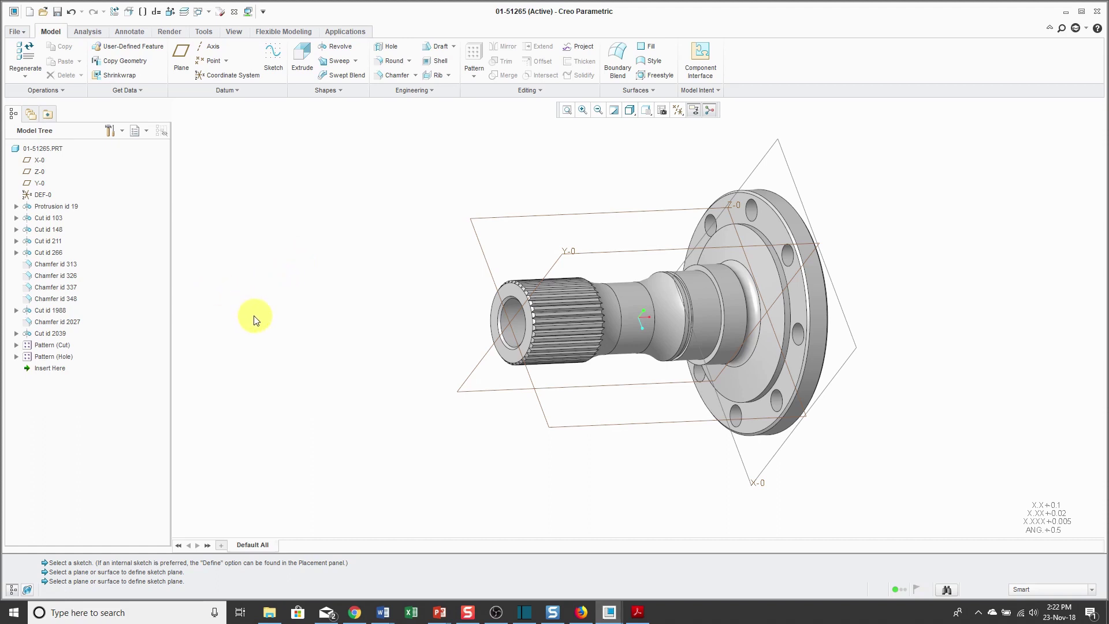
click(55, 299)
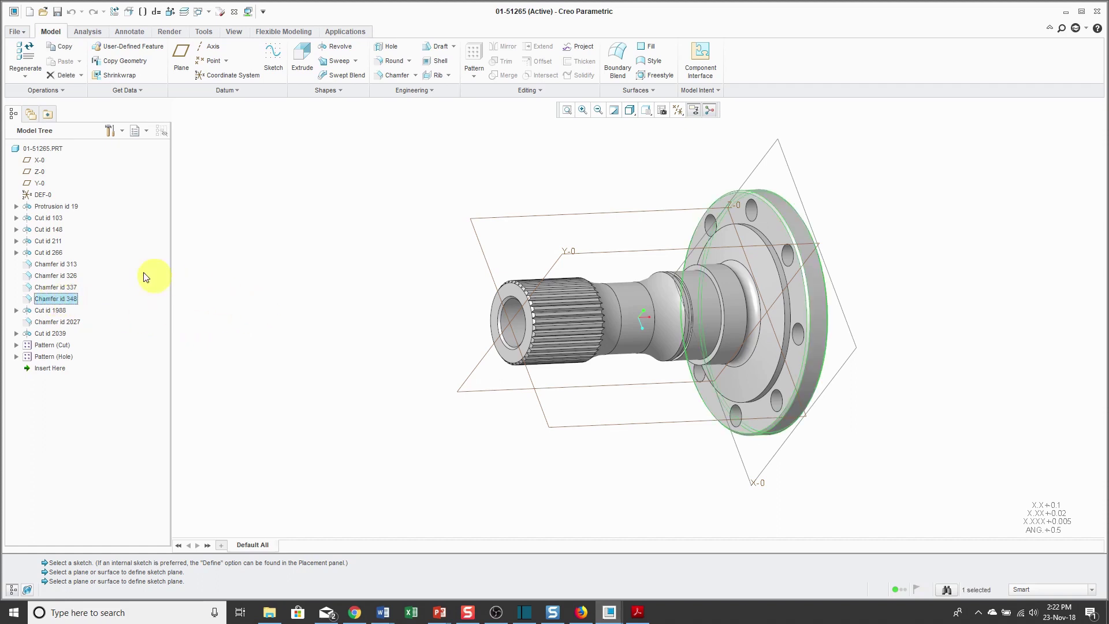
shift+click(56, 265)
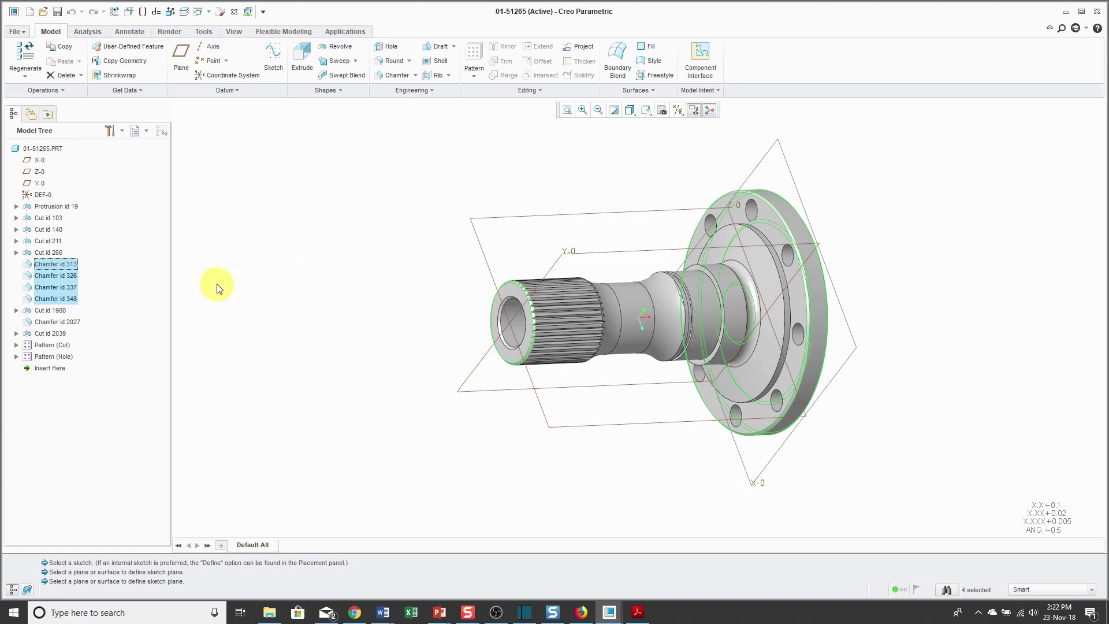
ctrl+click(68, 277)
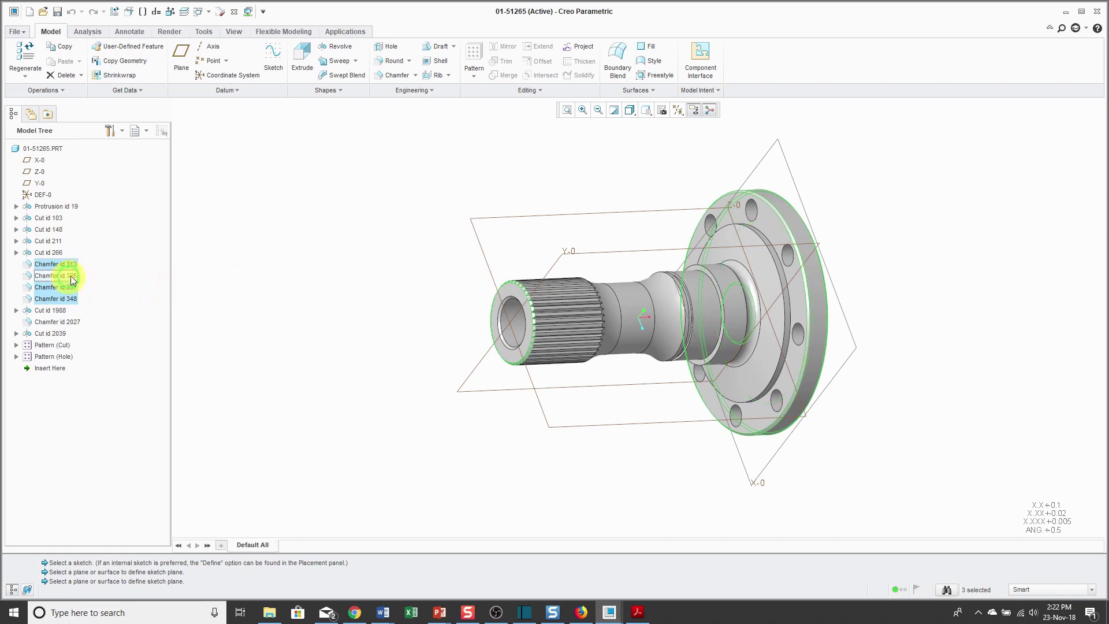
click(263, 284)
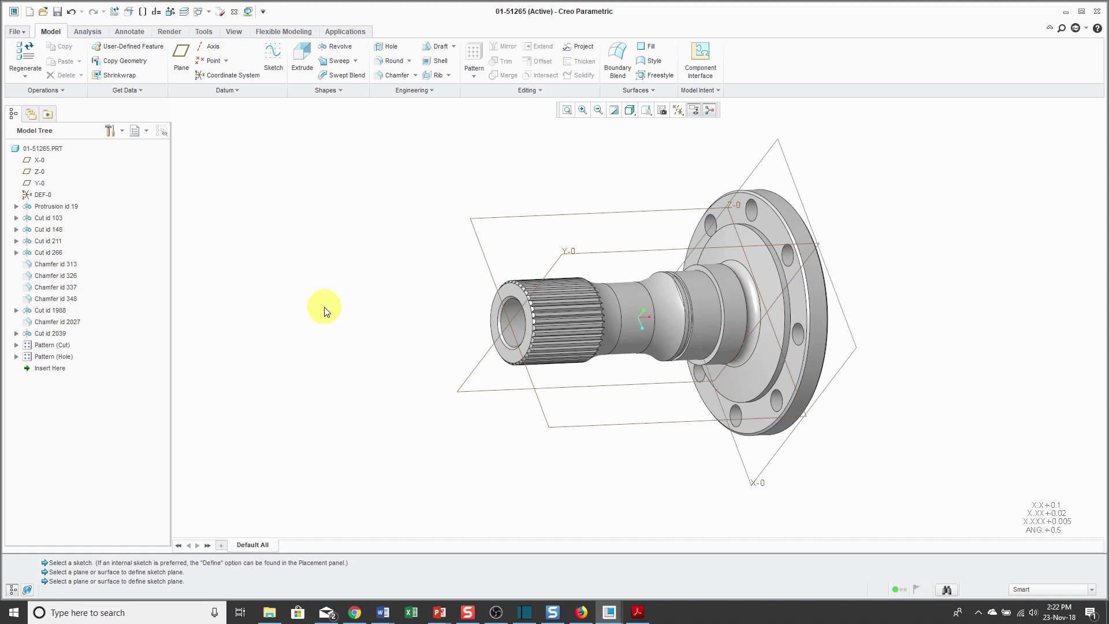
Step: Cycle preselection past the bore, recessed and flange faces to the F7 spline cut and select it
mouse_move(372, 341)
middle_down()
mouse_move(448, 322)
mouse_move(408, 335)
mouse_move(412, 354)
mouse_move(445, 339)
mouse_move(423, 339)
mouse_move(439, 331)
mouse_move(425, 311)
mouse_move(433, 347)
mouse_move(439, 337)
middle_up()
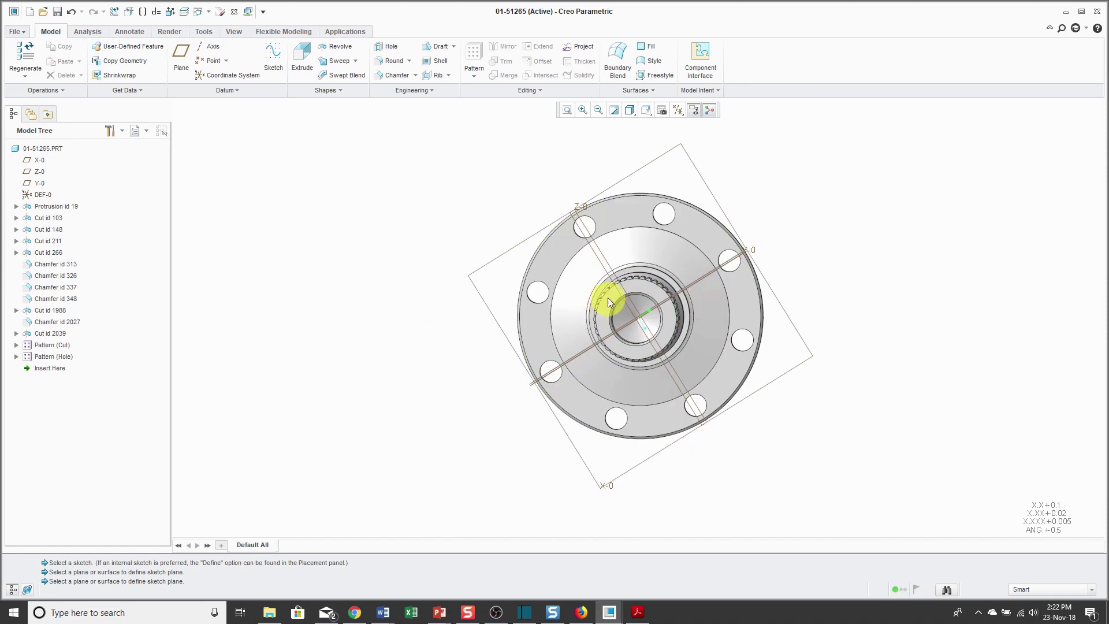
right_click(622, 289)
right_click(623, 289)
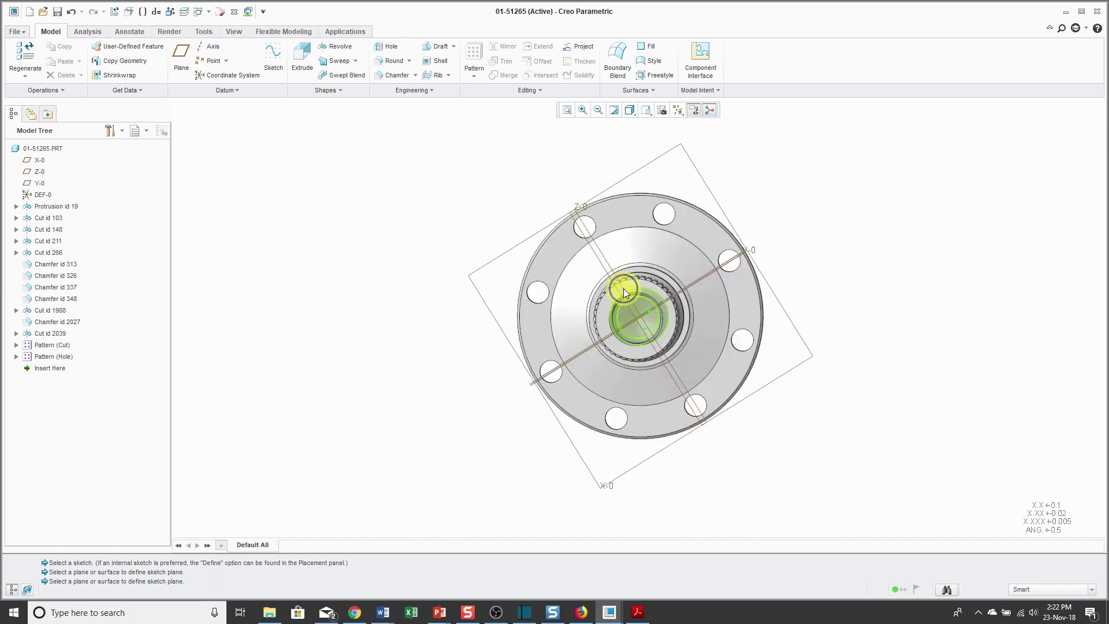
right_click(623, 288)
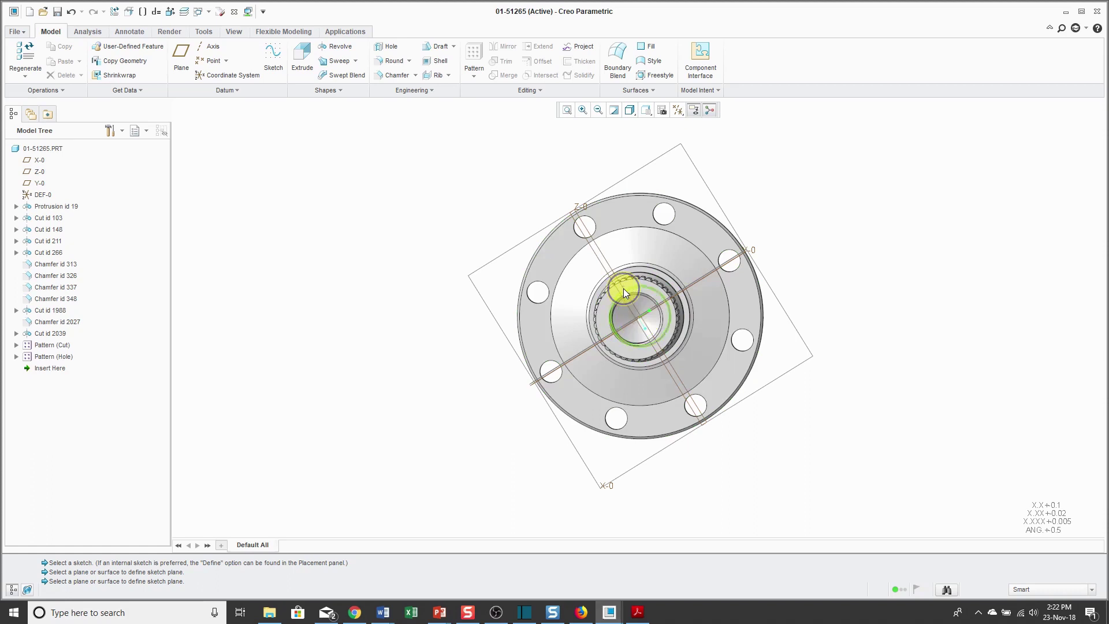
right_click(622, 288)
right_click(622, 288)
right_click(622, 289)
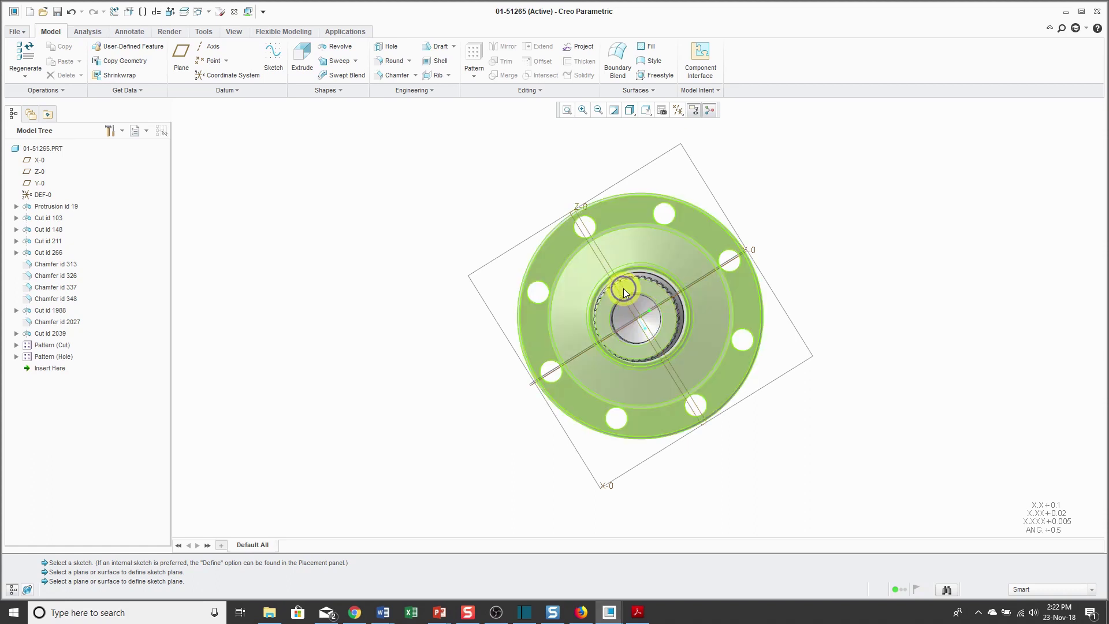
right_click(622, 288)
right_click(622, 289)
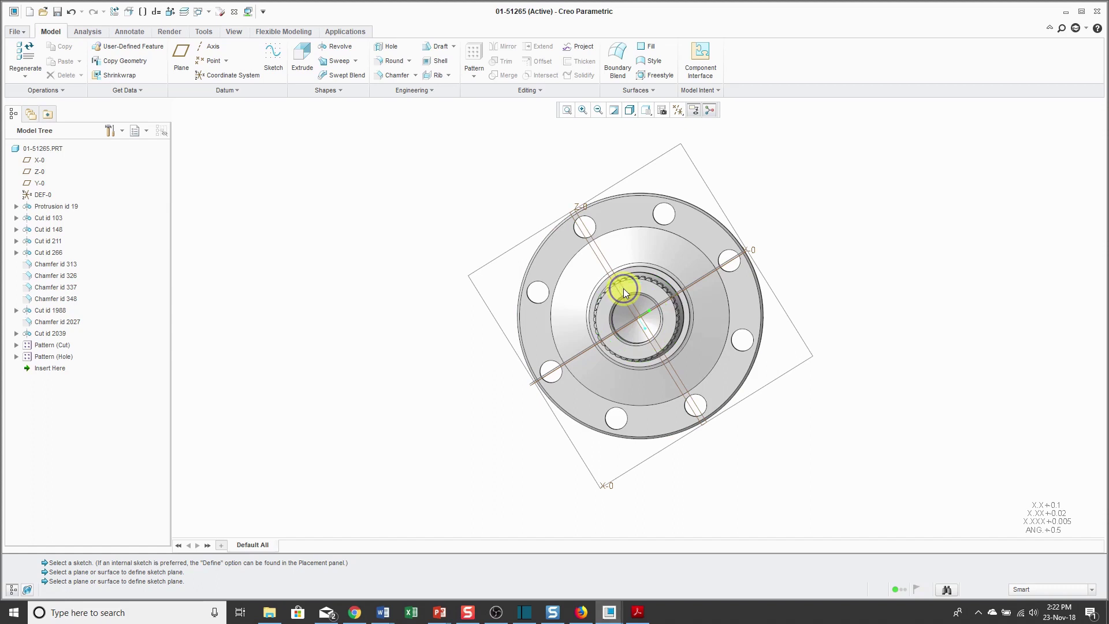
right_click(623, 289)
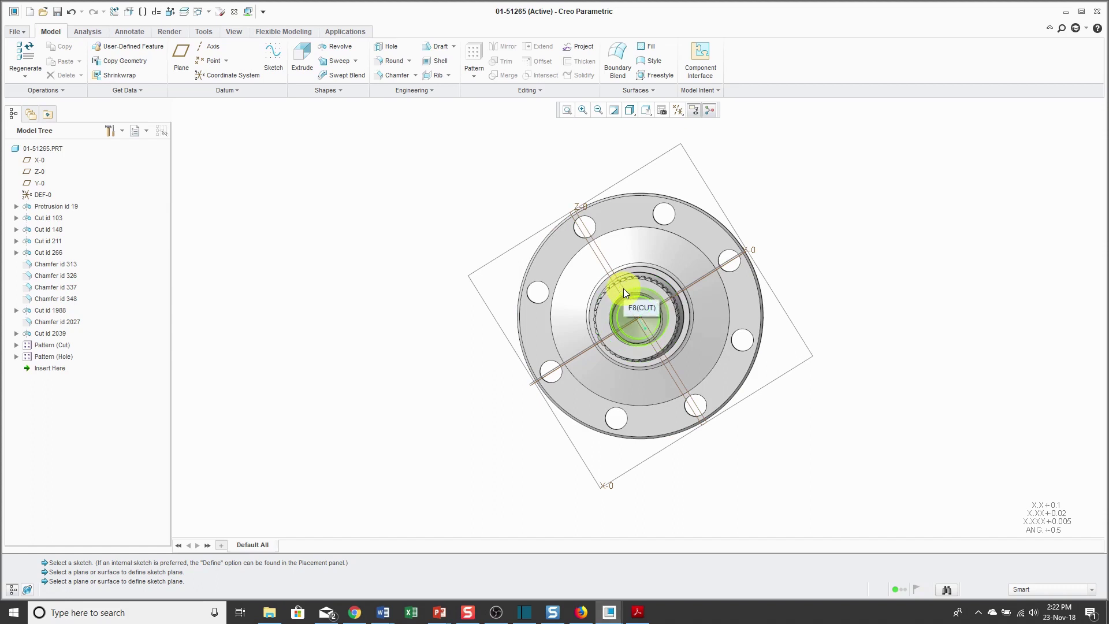
right_click(623, 289)
right_click(622, 288)
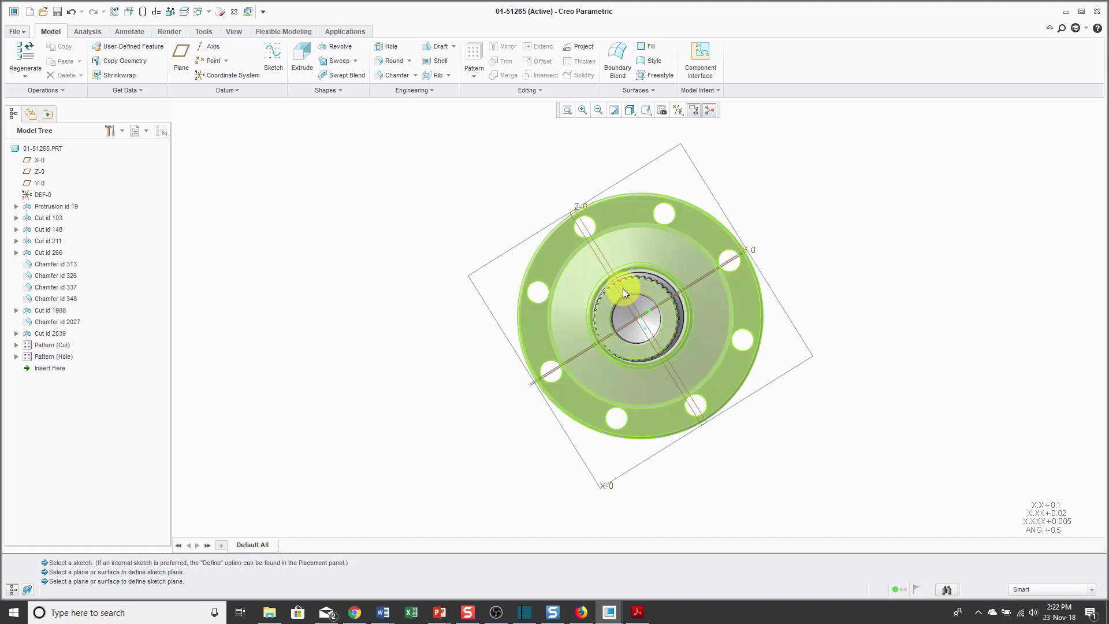
right_click(623, 289)
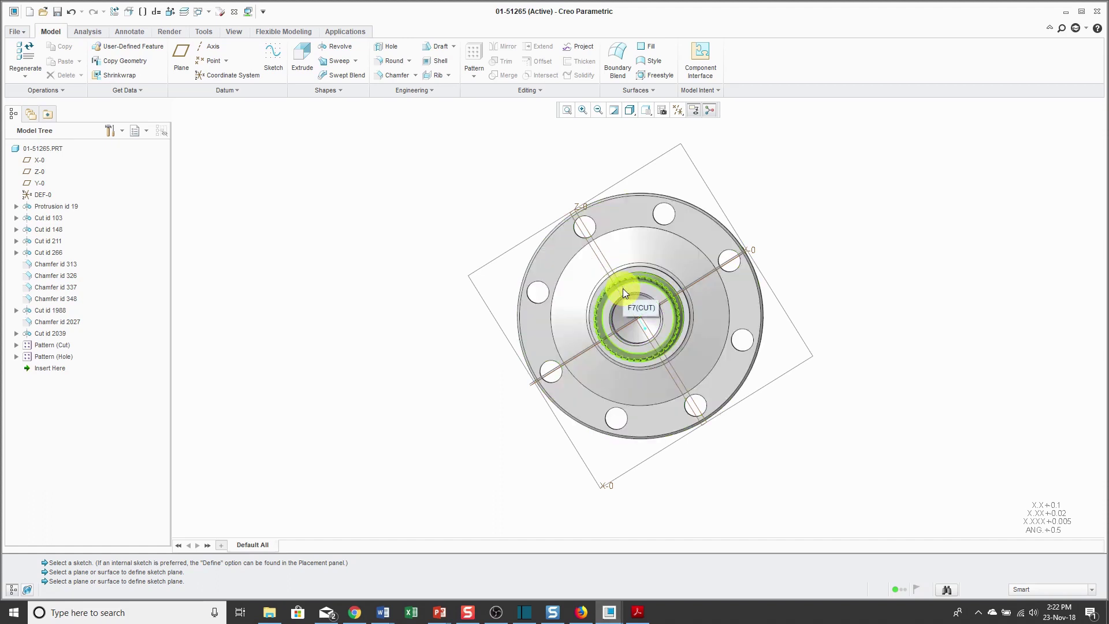
click(622, 289)
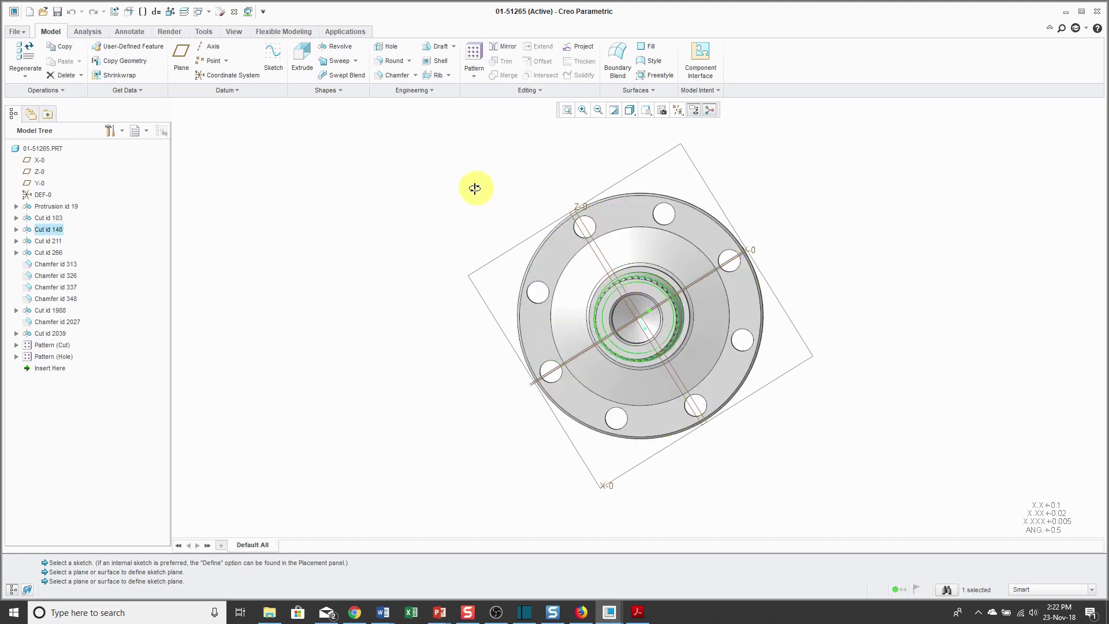
middle_drag(474, 188, 435, 203)
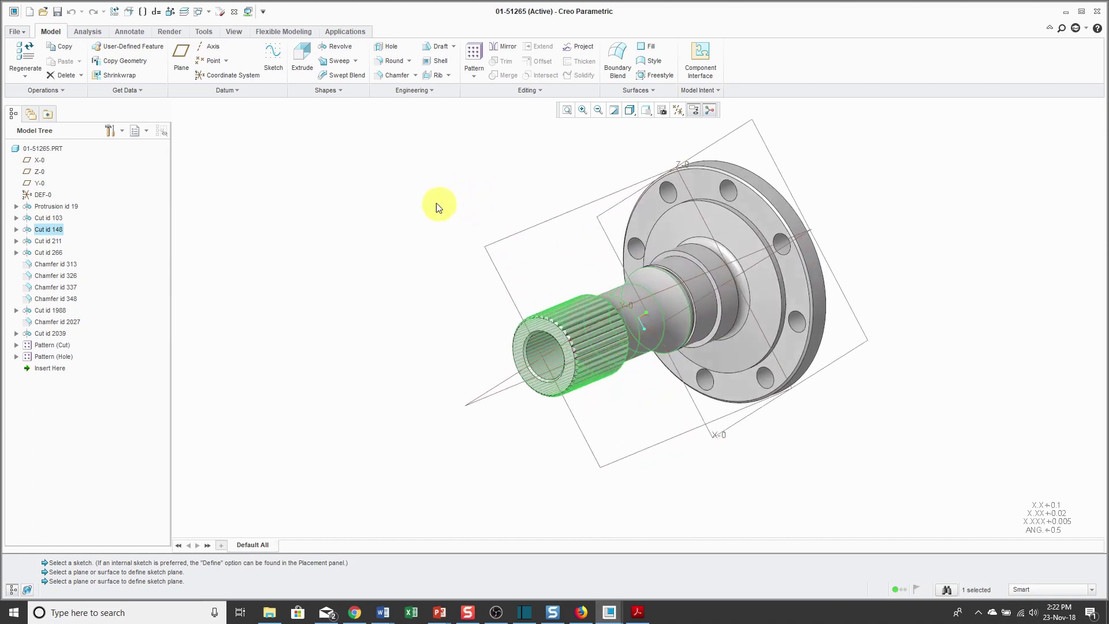
Step: Switch to the 01-51200 assembly and turn it to face the flange
click(208, 13)
click(226, 29)
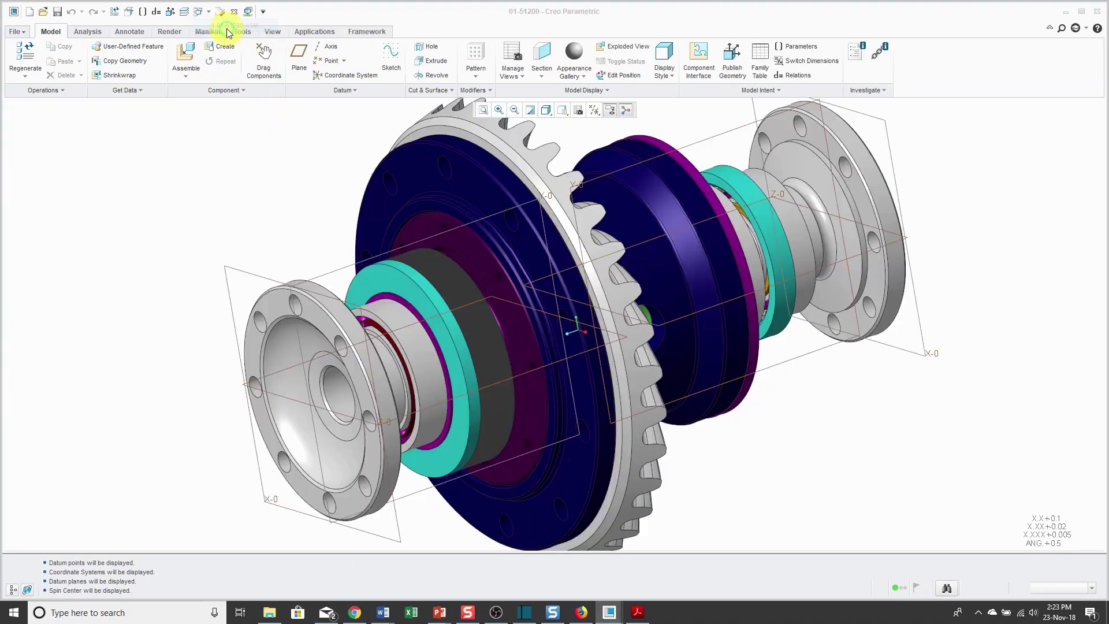
mouse_move(718, 309)
middle_down()
mouse_move(705, 315)
mouse_move(732, 307)
middle_up()
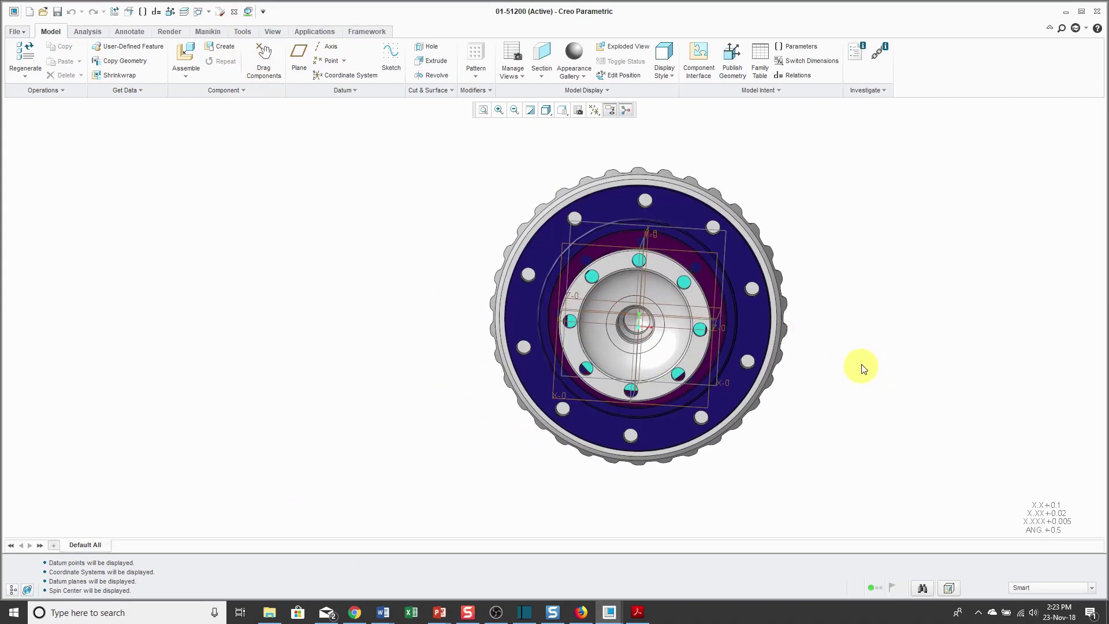
Step: Cycle preselection through the stacked parts to 01-51258B.PRT and select it
right_click(696, 300)
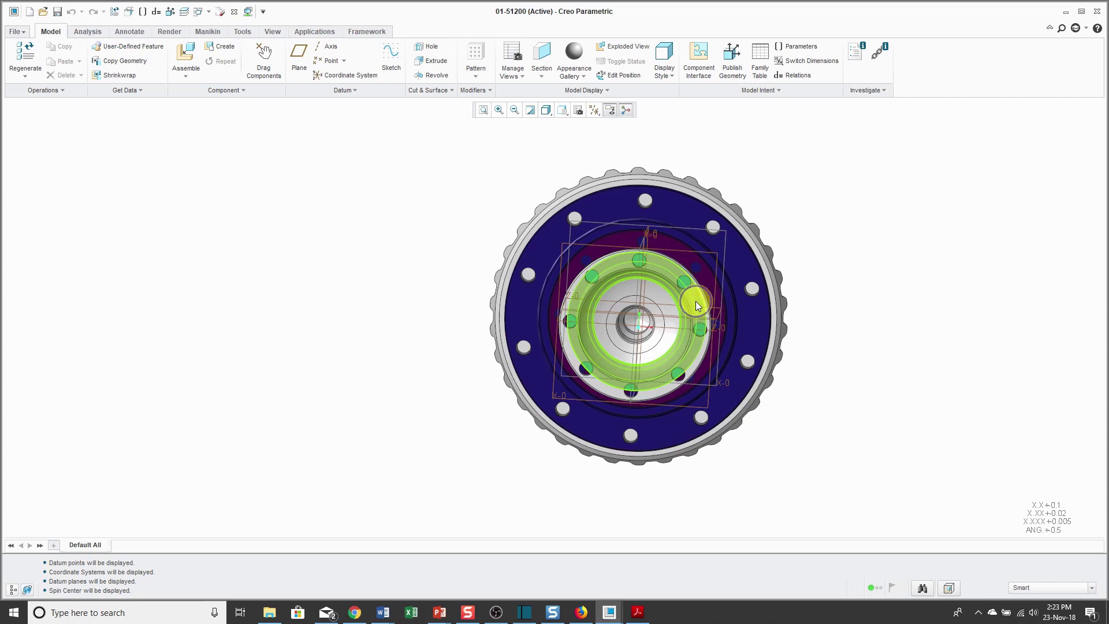
right_click(695, 300)
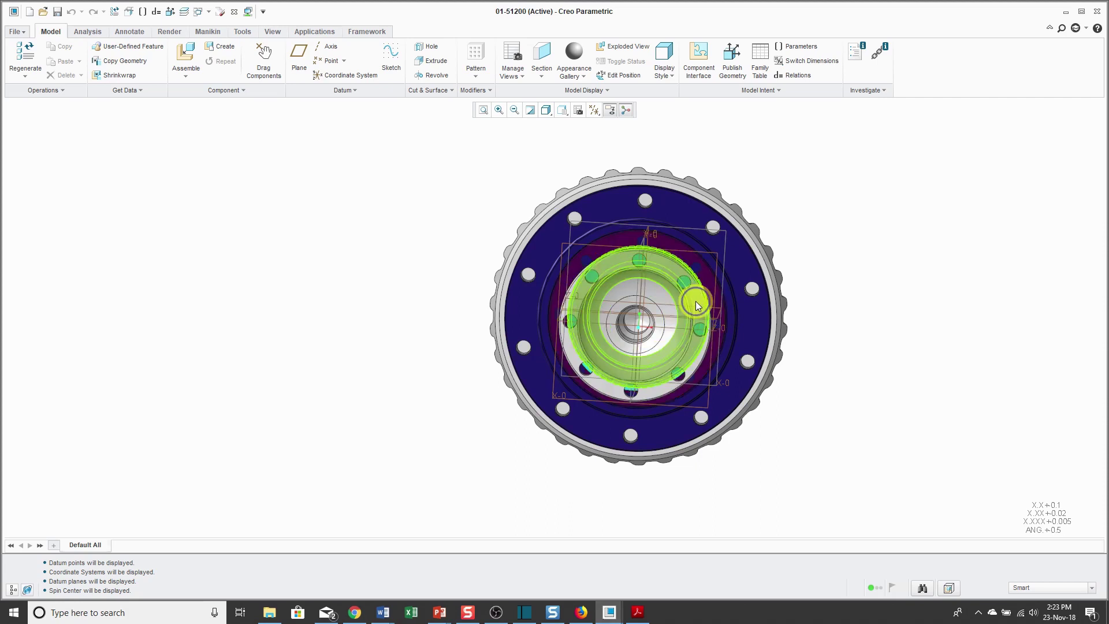
right_click(695, 300)
right_click(695, 301)
right_click(695, 300)
right_click(695, 300)
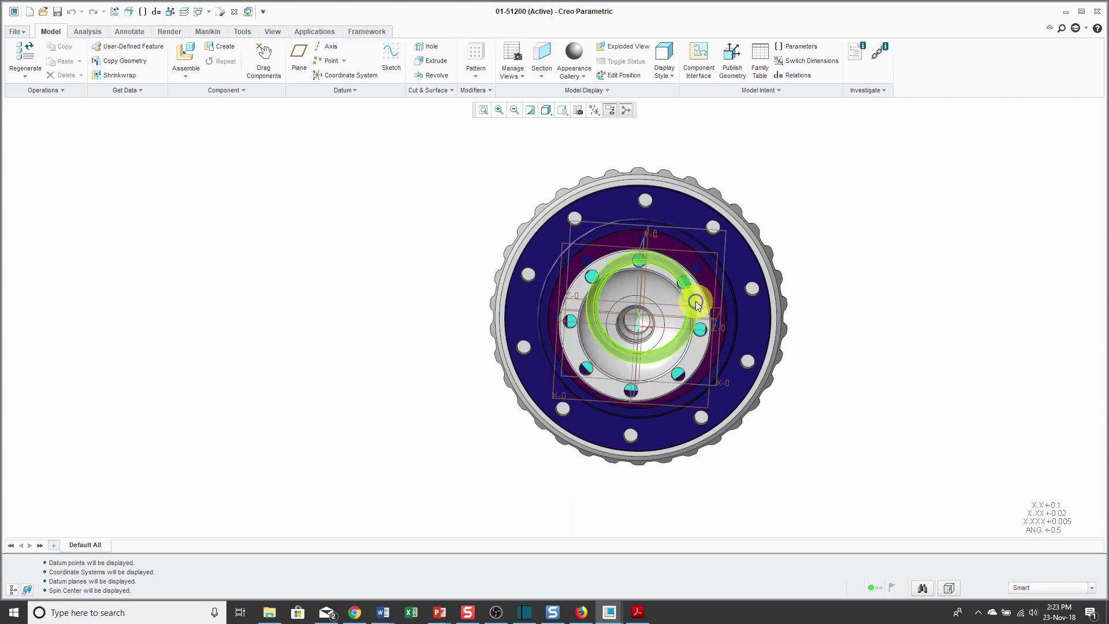
right_click(695, 300)
right_click(695, 301)
right_click(695, 300)
right_click(695, 300)
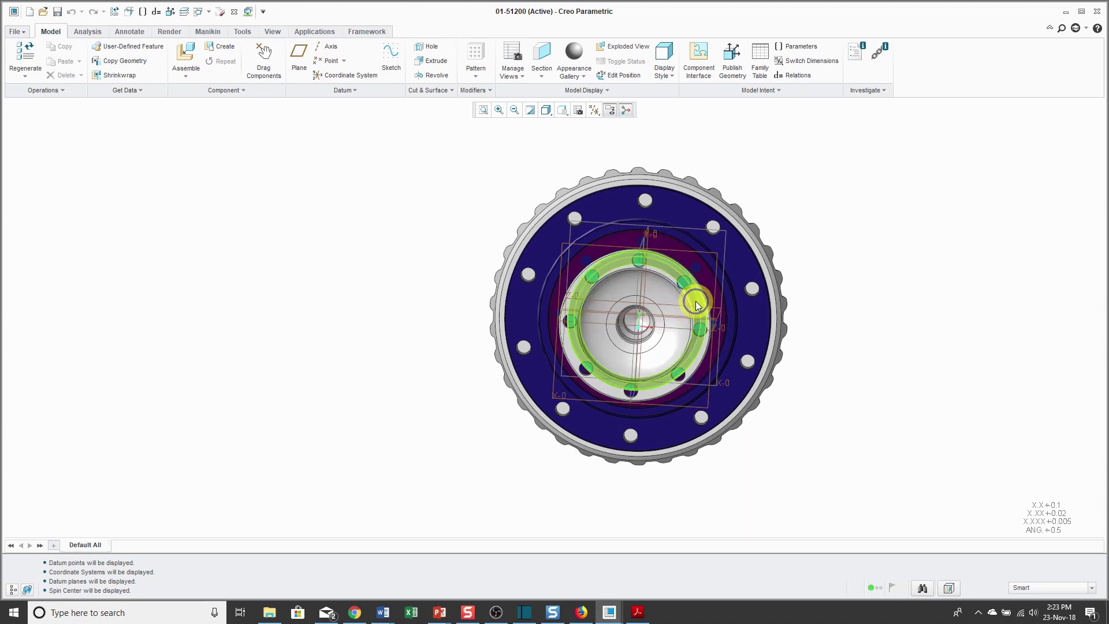
right_click(696, 301)
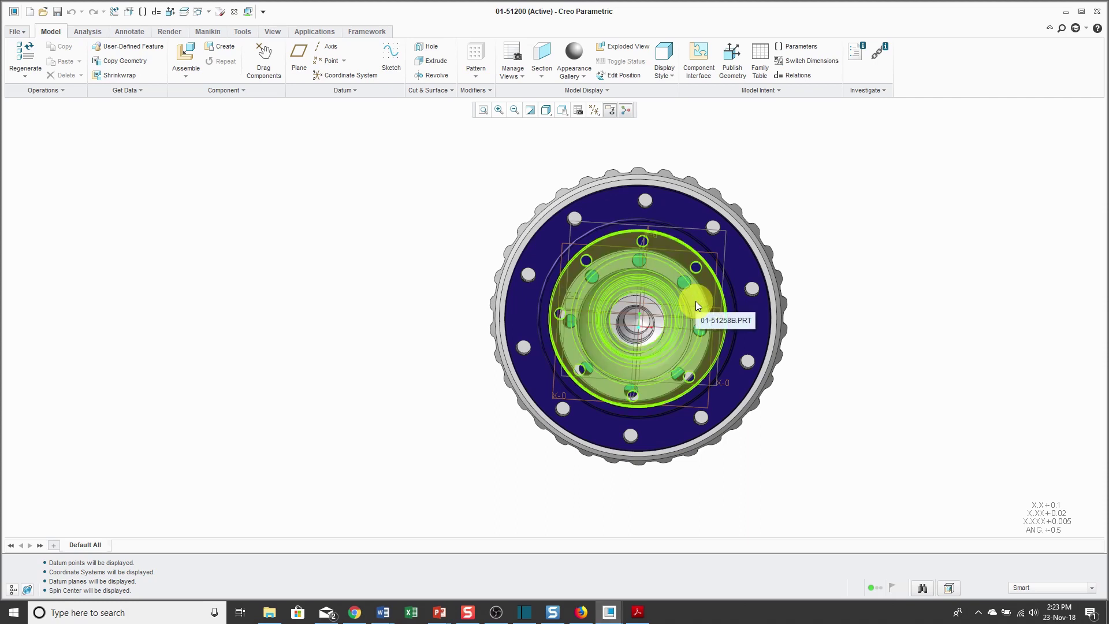
click(695, 300)
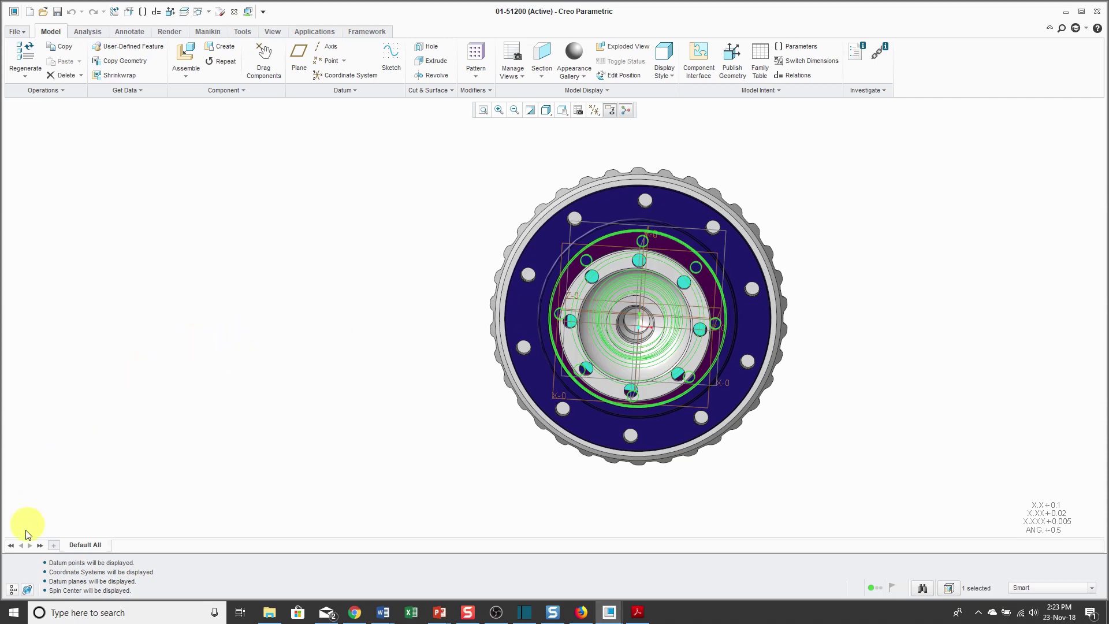
Step: Show the assembly's Model Tree, orbit to an angled view, and clear the selection
click(11, 587)
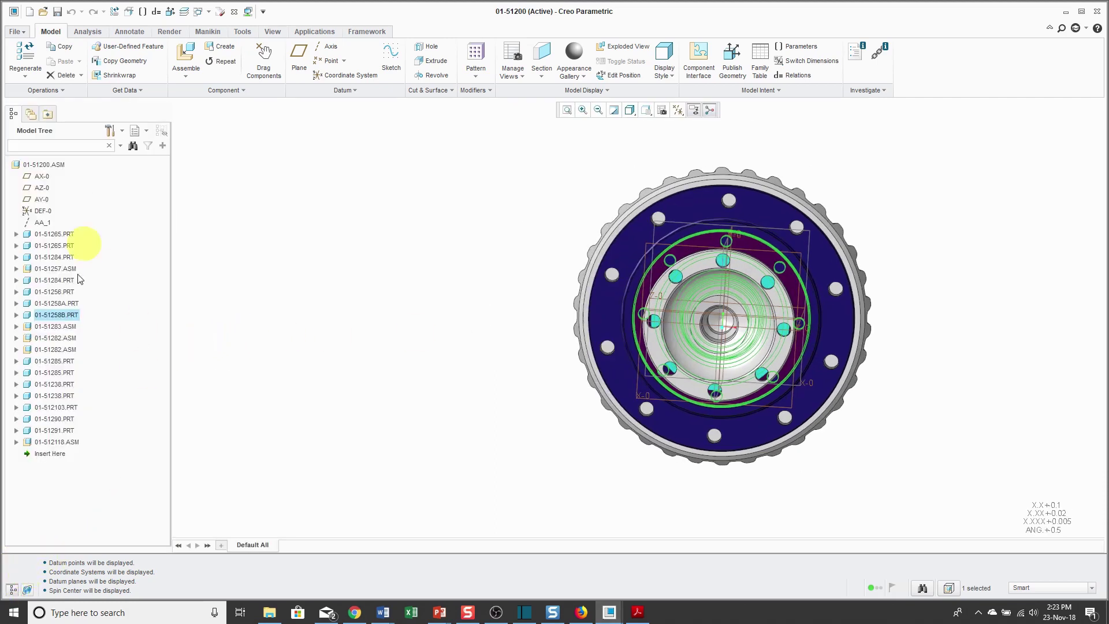
middle_drag(500, 387, 521, 406)
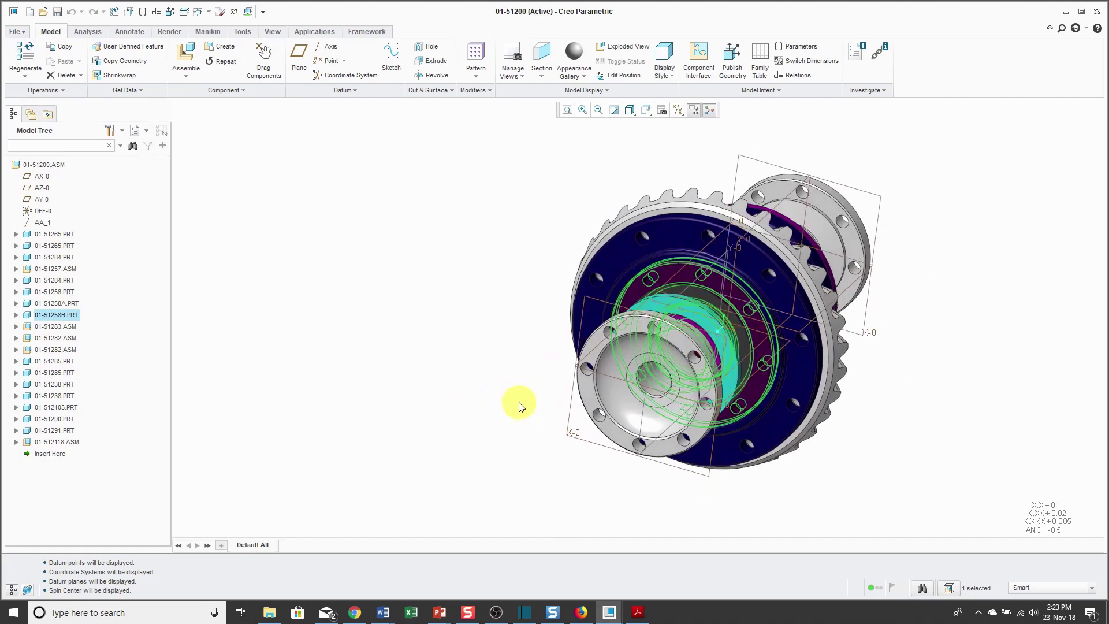
click(388, 282)
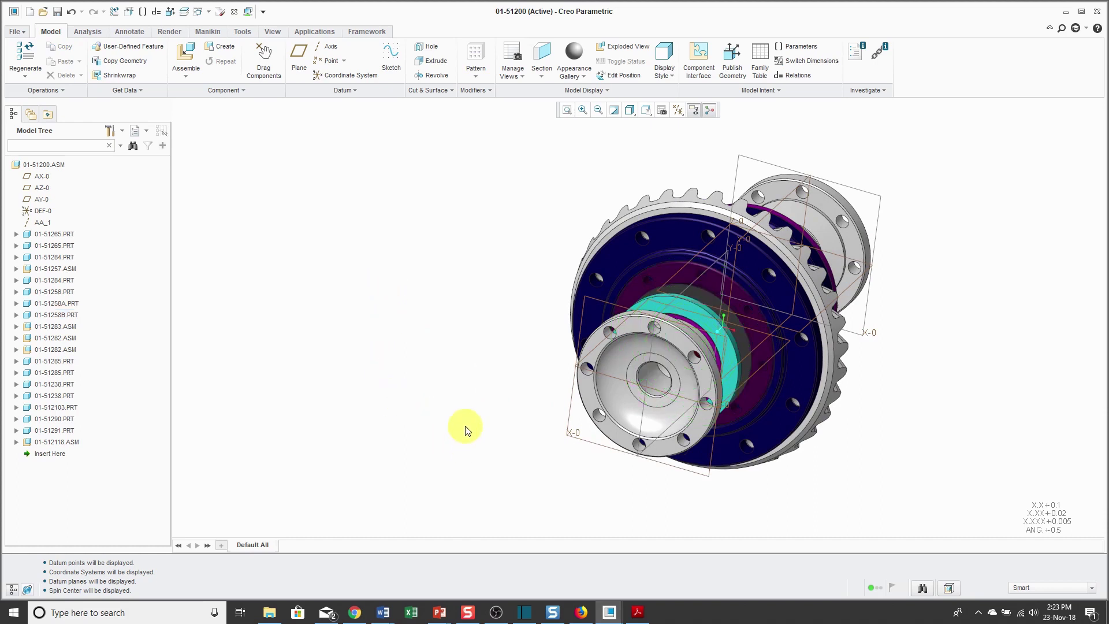
Step: Open Pick From List for the parts under the cursor and enlarge the list dialog
middle_drag(485, 420, 507, 401)
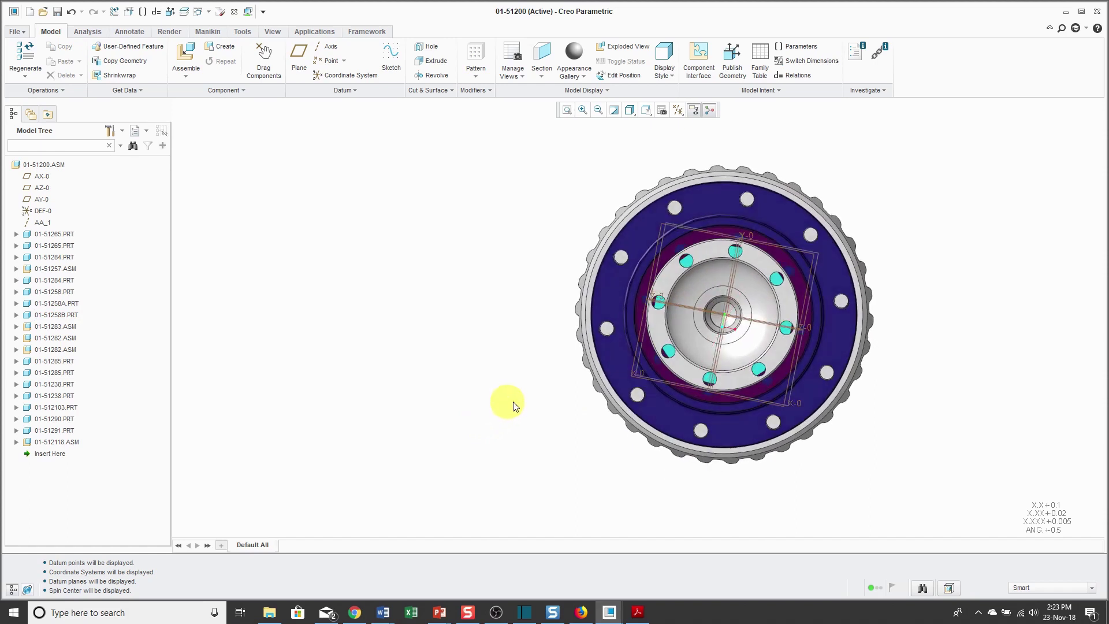
right_click(745, 288)
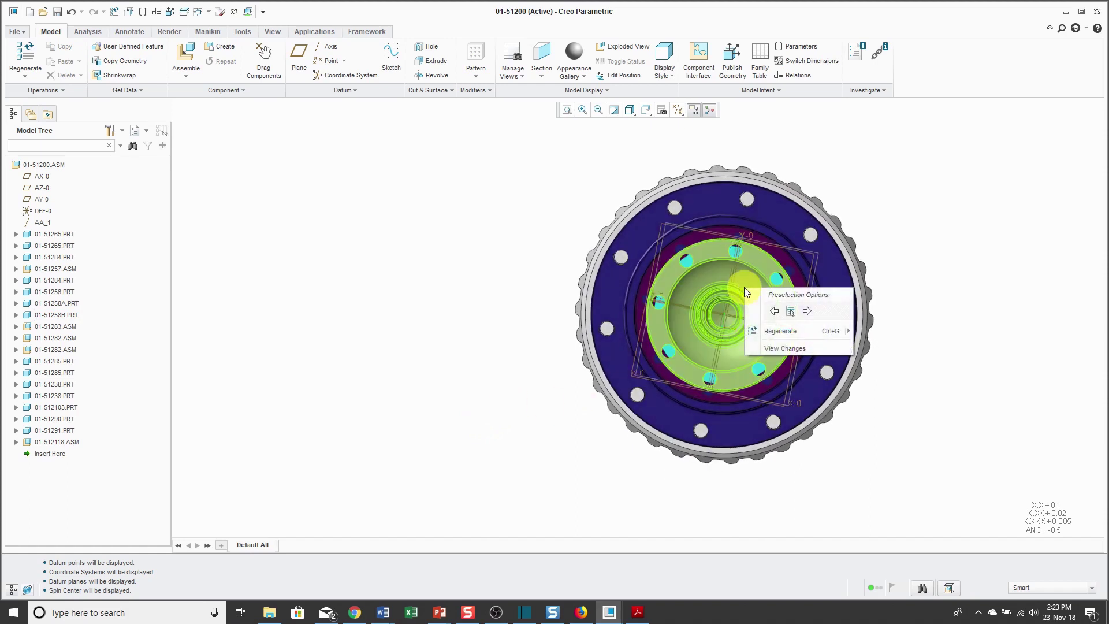
click(792, 313)
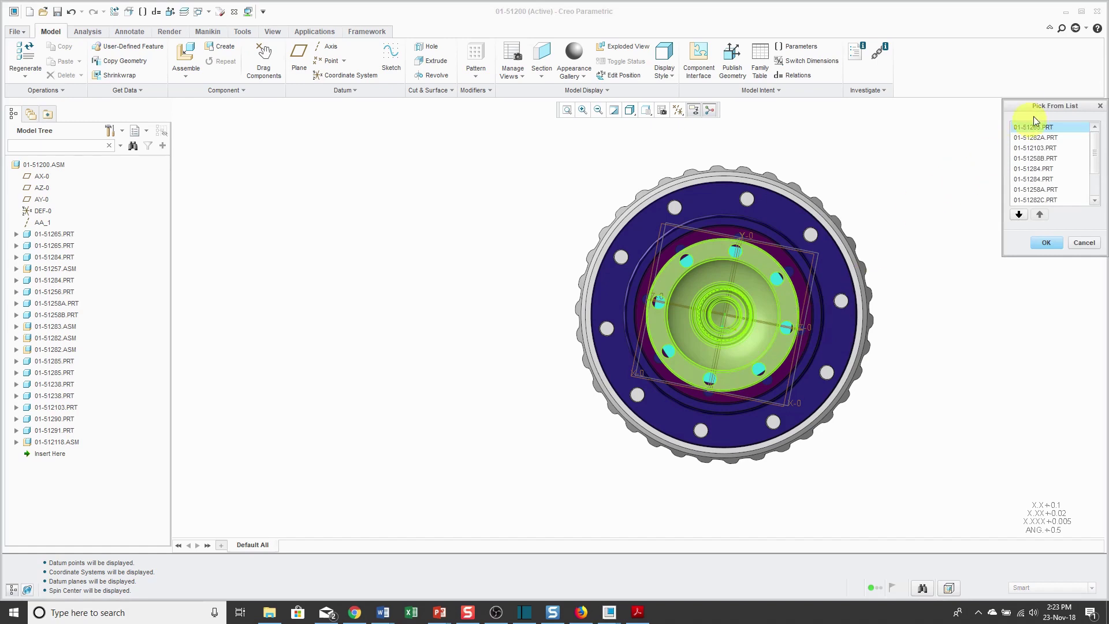
drag(1040, 111, 974, 107)
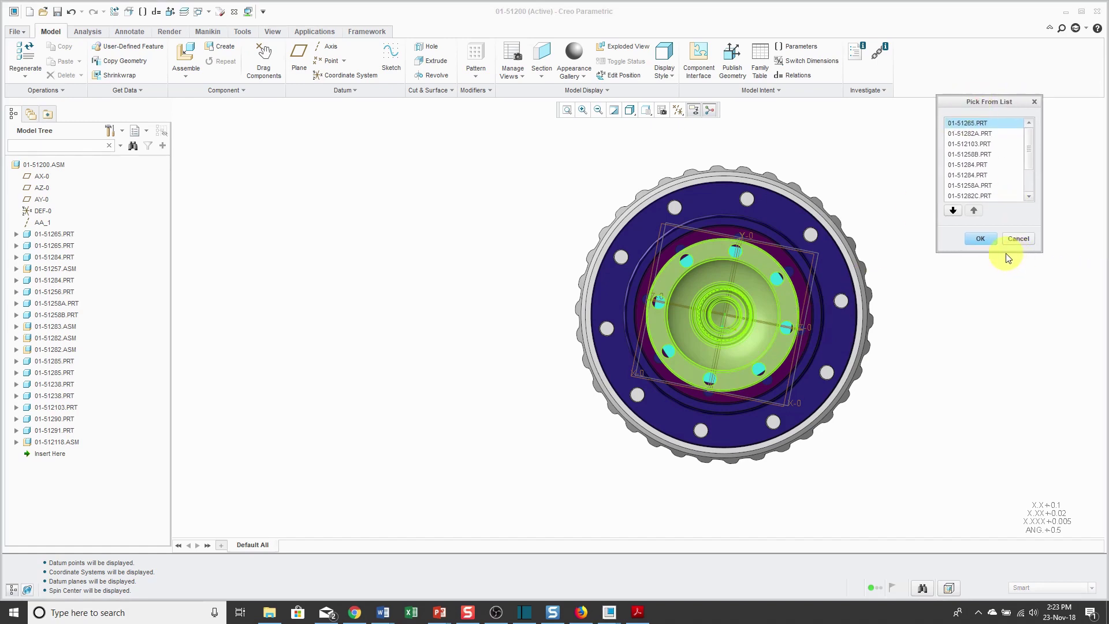
drag(999, 252, 997, 353)
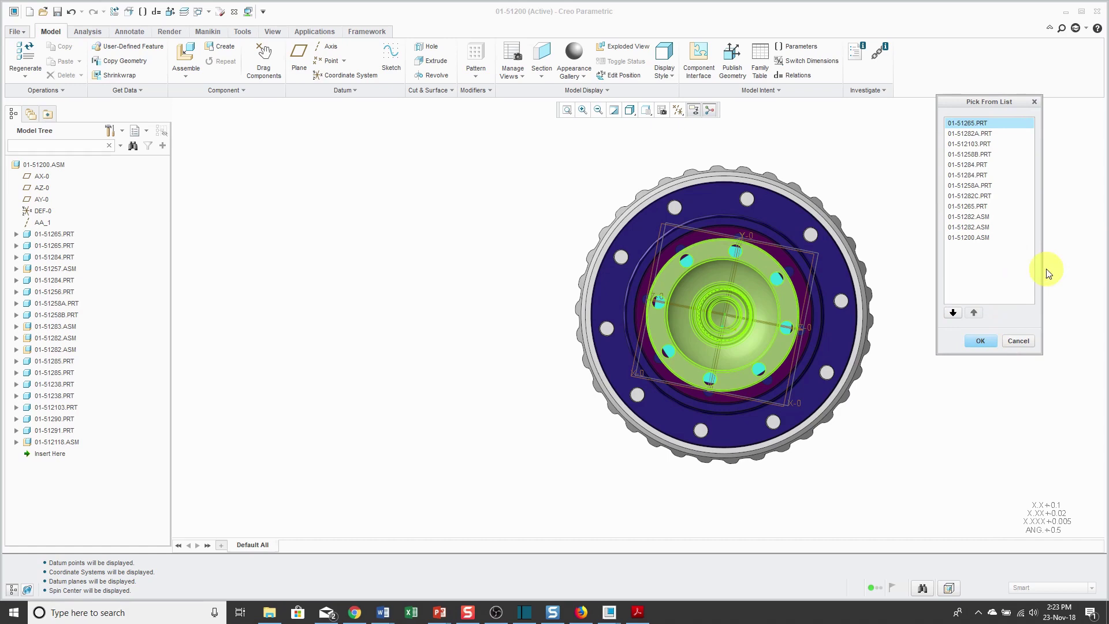
Step: Step through the list to 01-51258A.PRT and confirm it as the selection
click(953, 314)
click(953, 314)
click(952, 314)
click(953, 314)
click(953, 313)
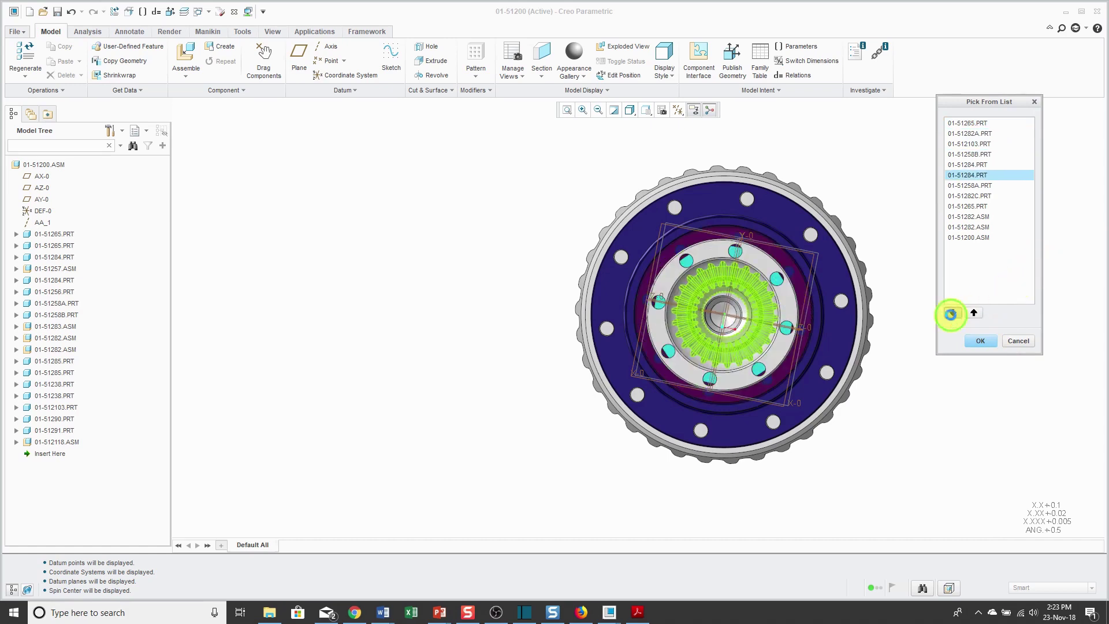
click(952, 314)
click(978, 314)
click(979, 313)
click(977, 312)
click(977, 313)
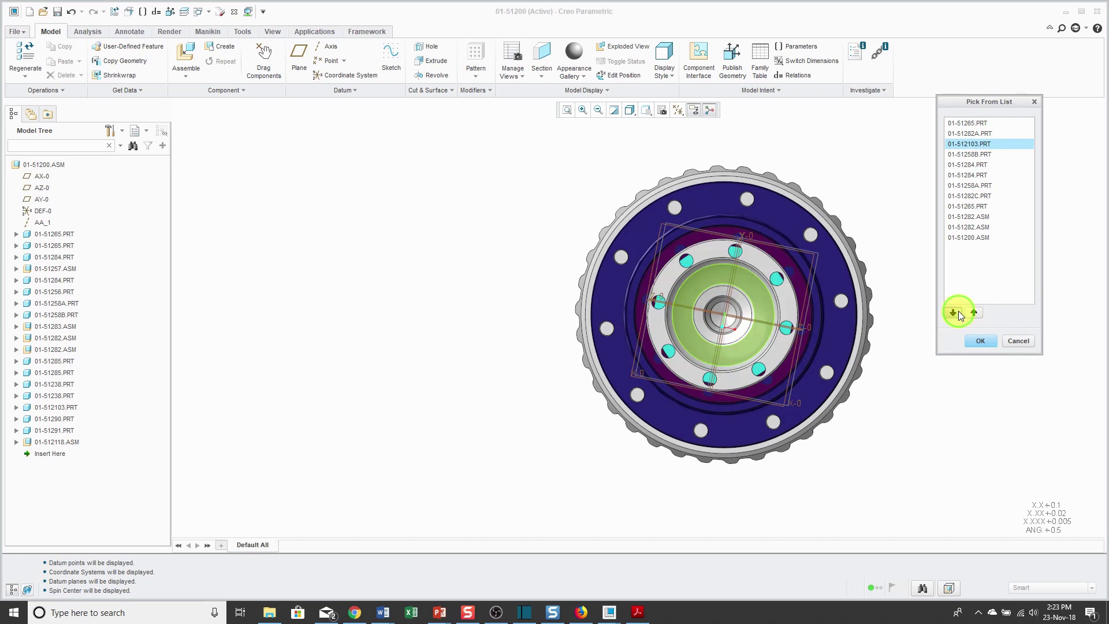
click(954, 314)
click(953, 313)
click(953, 314)
click(952, 314)
middle_click(772, 315)
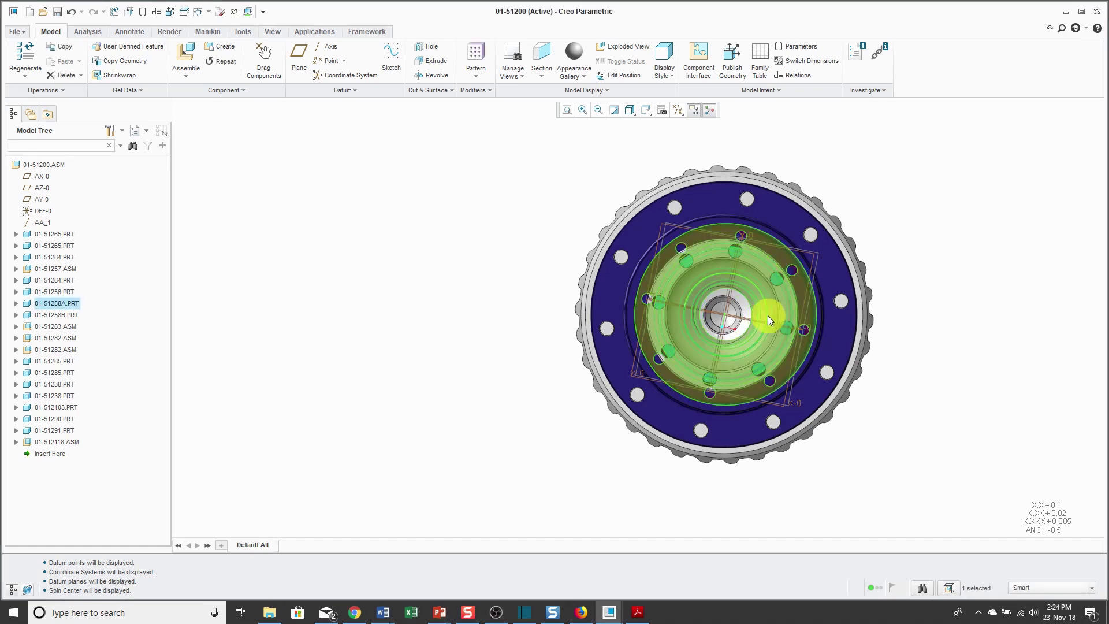
Step: Open Pick From List on the part and widen it to show full names
right_click(759, 318)
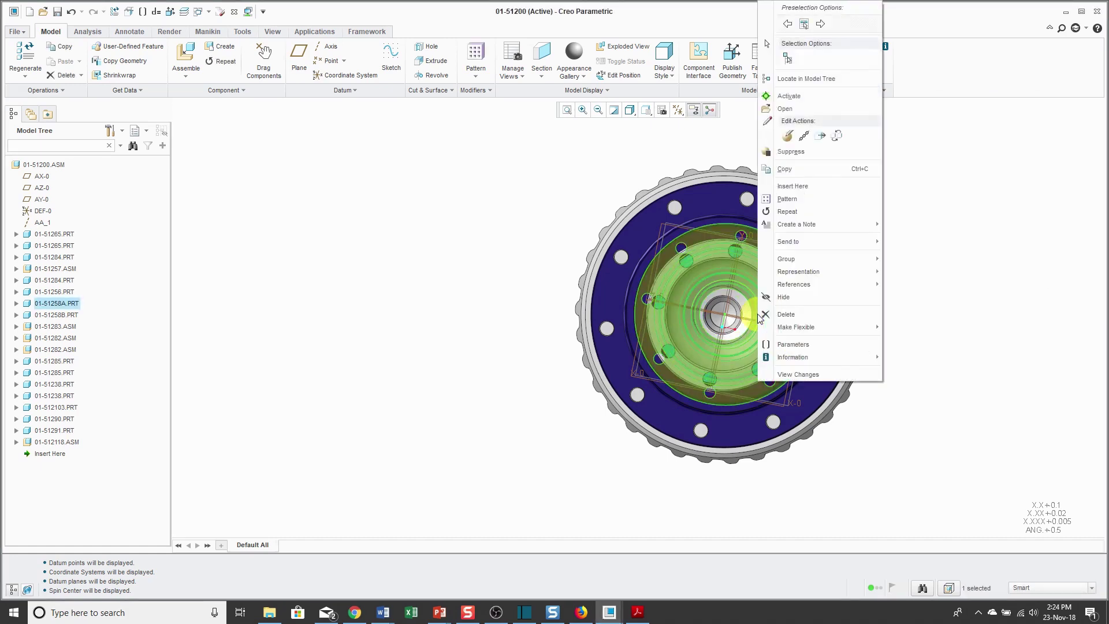
click(803, 25)
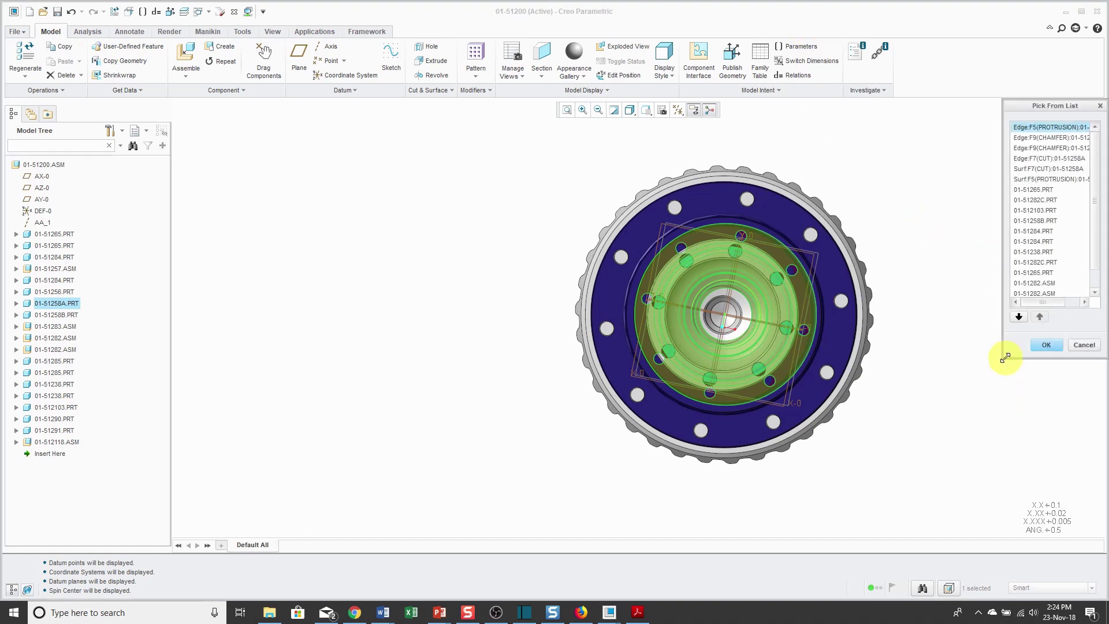
drag(1006, 358, 970, 422)
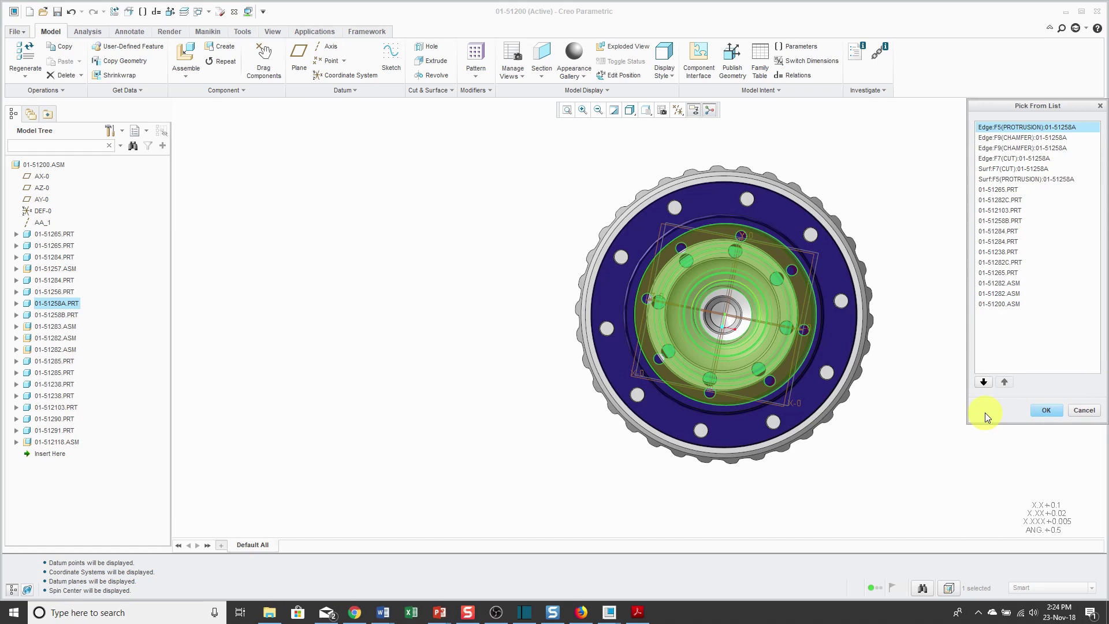
Step: Arrow between 01-51258B.PRT and 01-51265.PRT, confirm 01-51265.PRT, and orbit the assembly
key(Down)
key(Down)
key(Down)
key(Down)
key(Down)
key(Down)
key(Down)
key(Down)
key(Down)
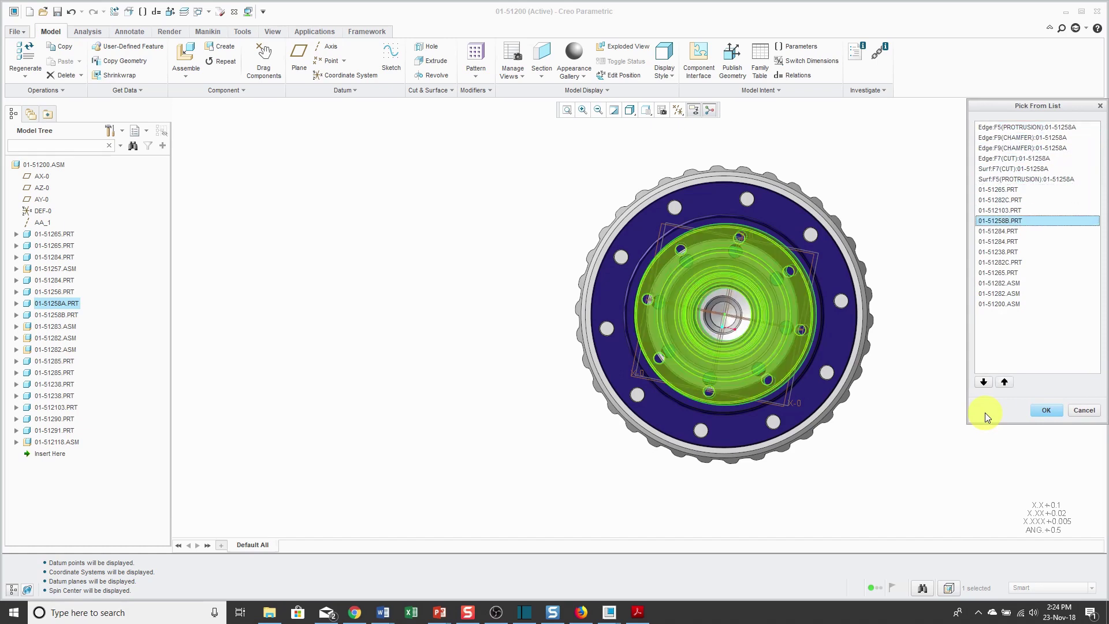
key(Down)
key(Down)
key(Up)
key(Up)
key(Up)
key(Up)
key(Up)
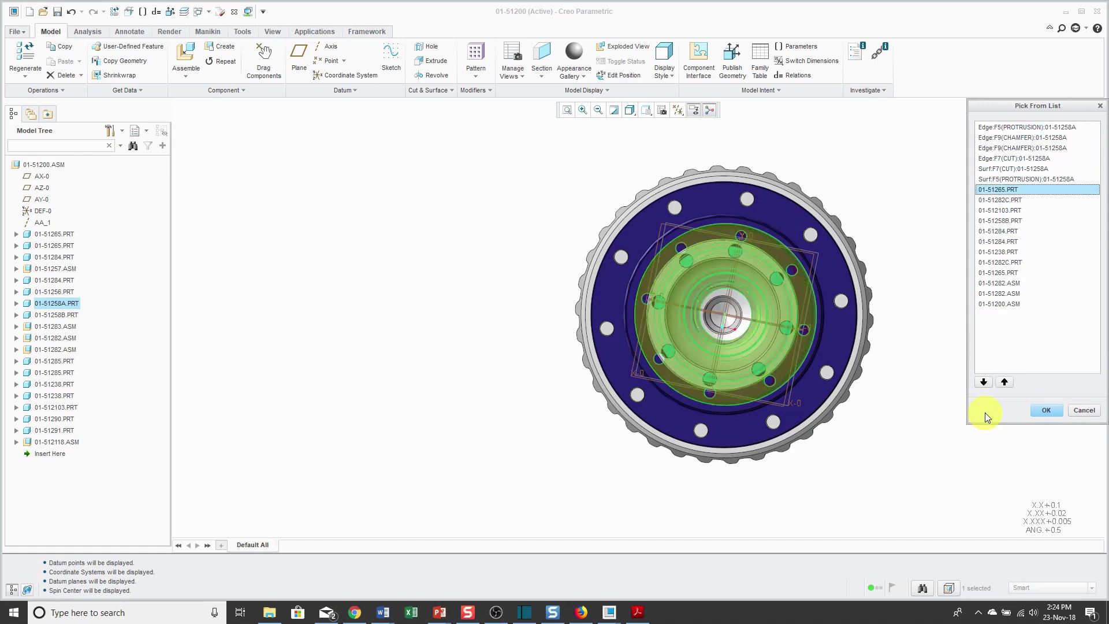
key(Up)
key(Up)
key(Up)
key(Up)
key(Down)
key(Down)
key(Down)
key(Down)
key(Down)
key(Down)
key(Down)
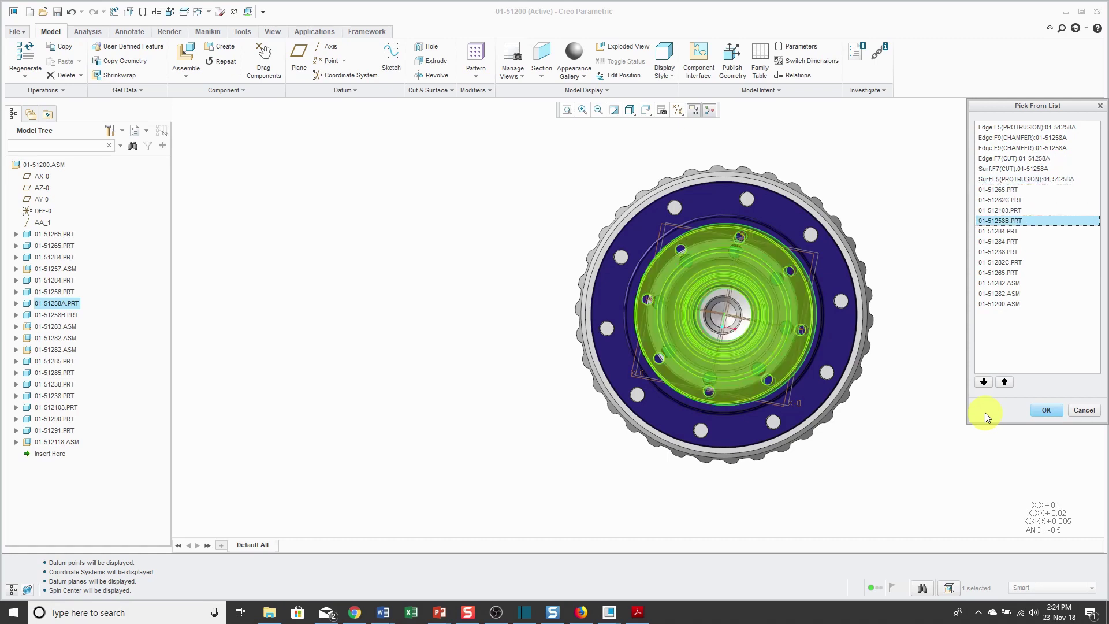
key(Down)
key(Down)
key(Down)
key(Down)
key(Down)
key(Down)
key(Up)
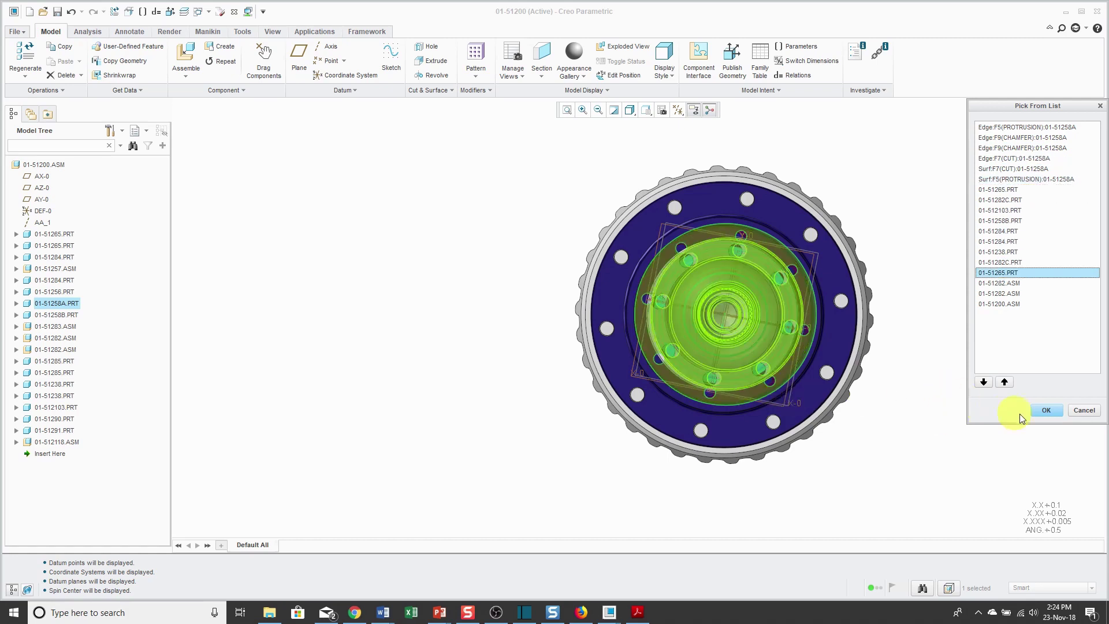
click(1046, 410)
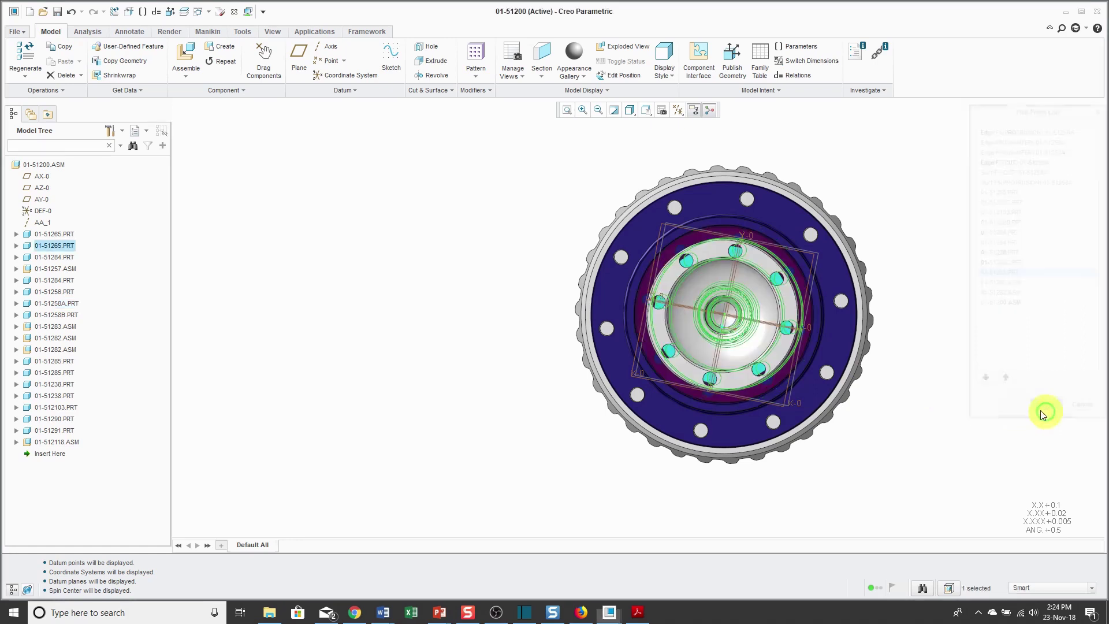
middle_drag(947, 340, 862, 354)
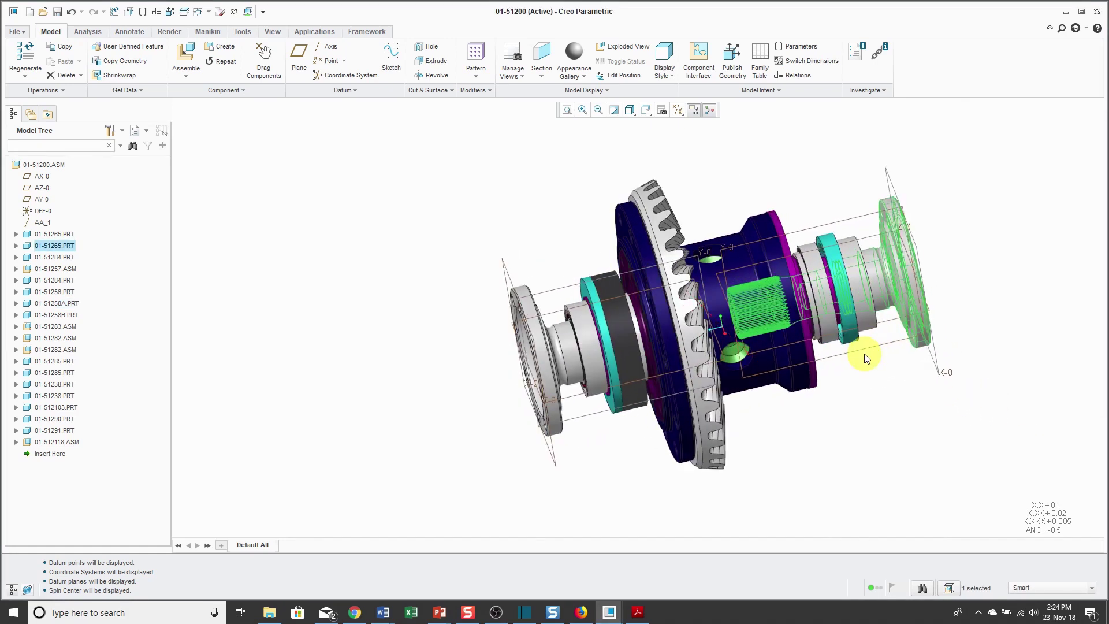
Step: Clear the selection and switch to the 01-51265.PRT part window
click(870, 418)
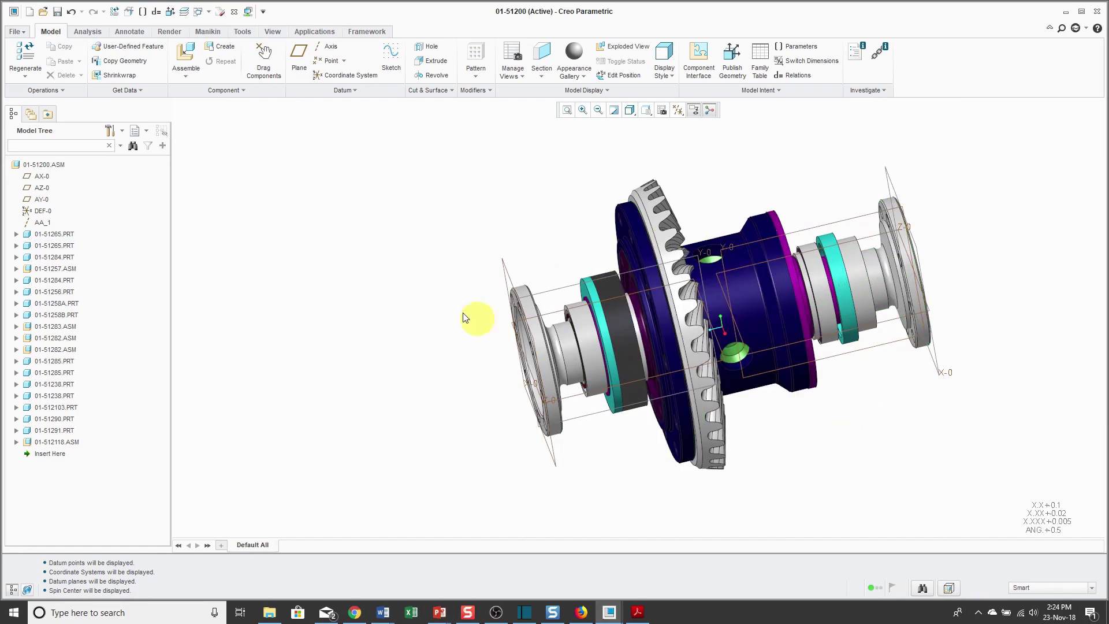
click(207, 12)
click(235, 38)
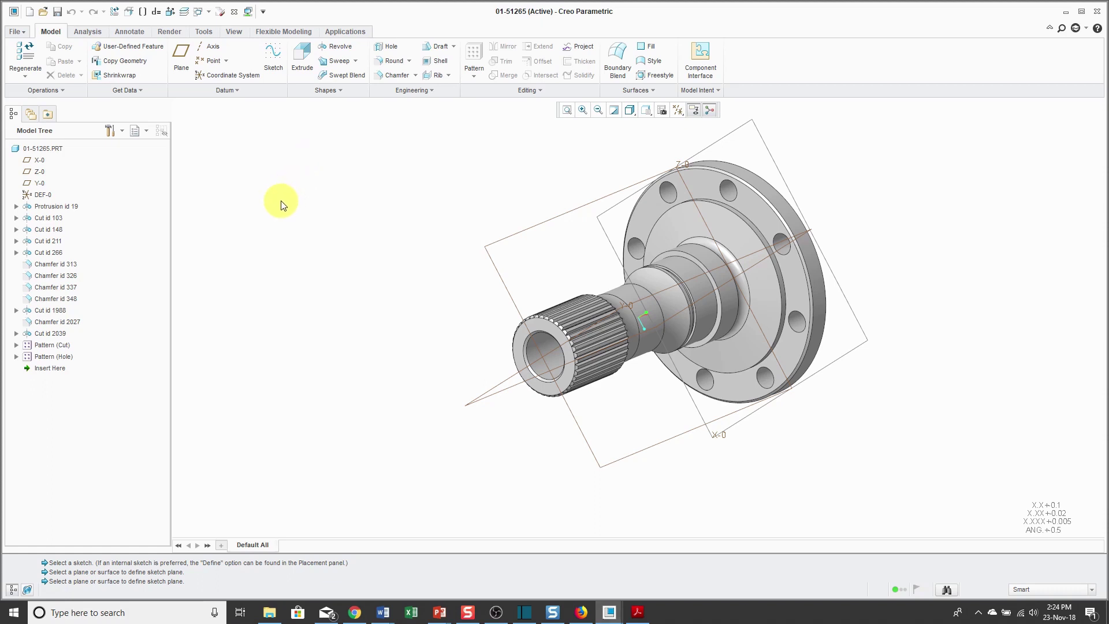
Step: Start a sketch on the shaft end face, then cancel and discard it
click(274, 63)
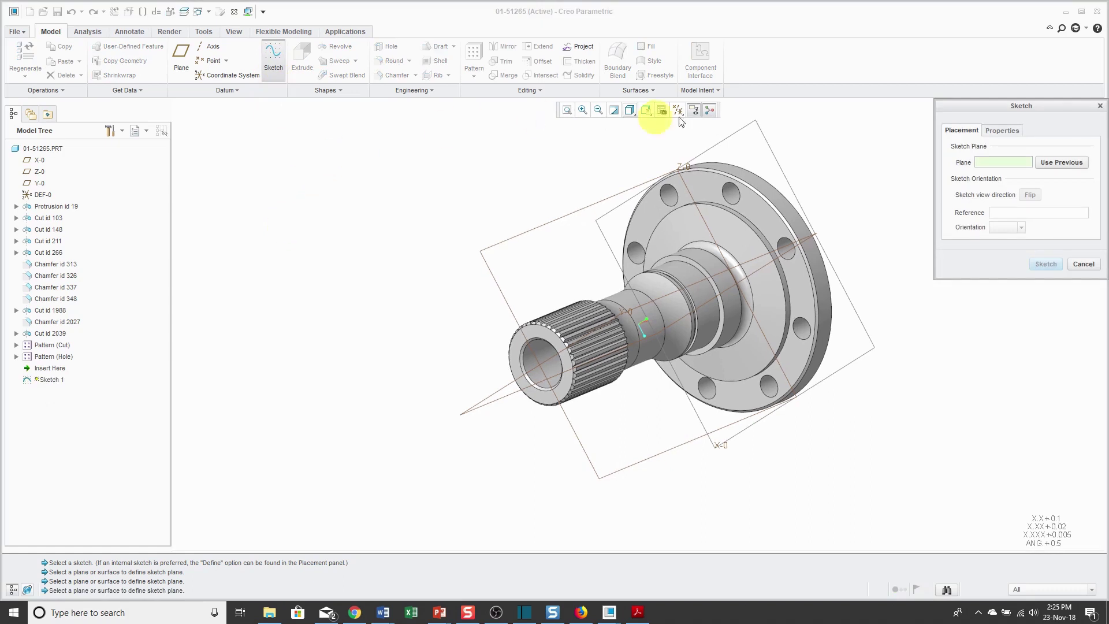
drag(1002, 104, 1002, 114)
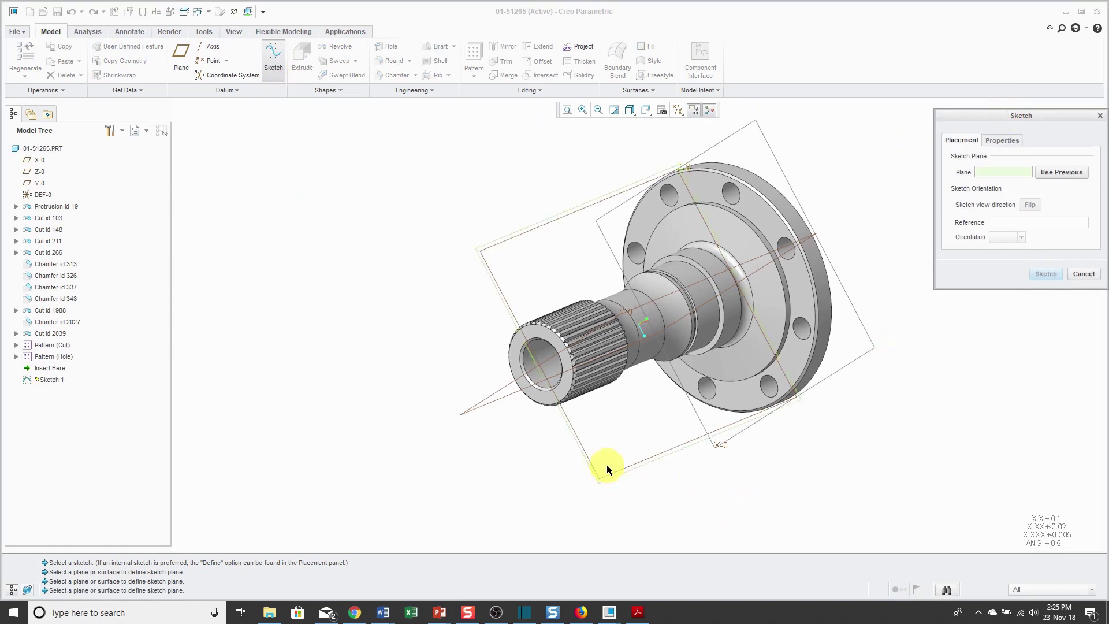
click(565, 394)
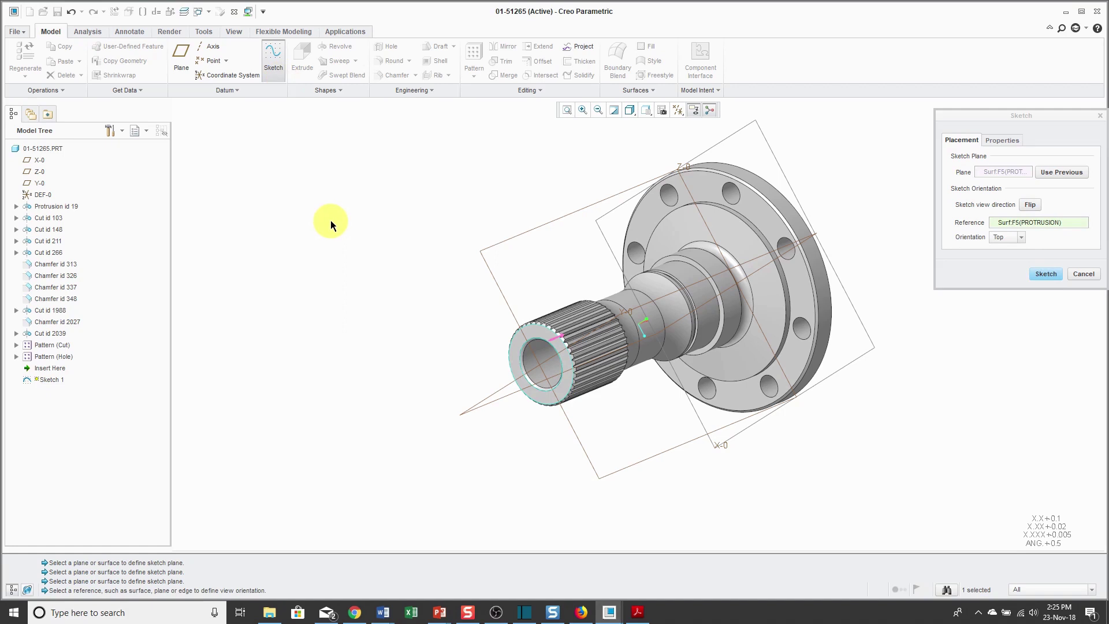
click(1083, 273)
click(551, 325)
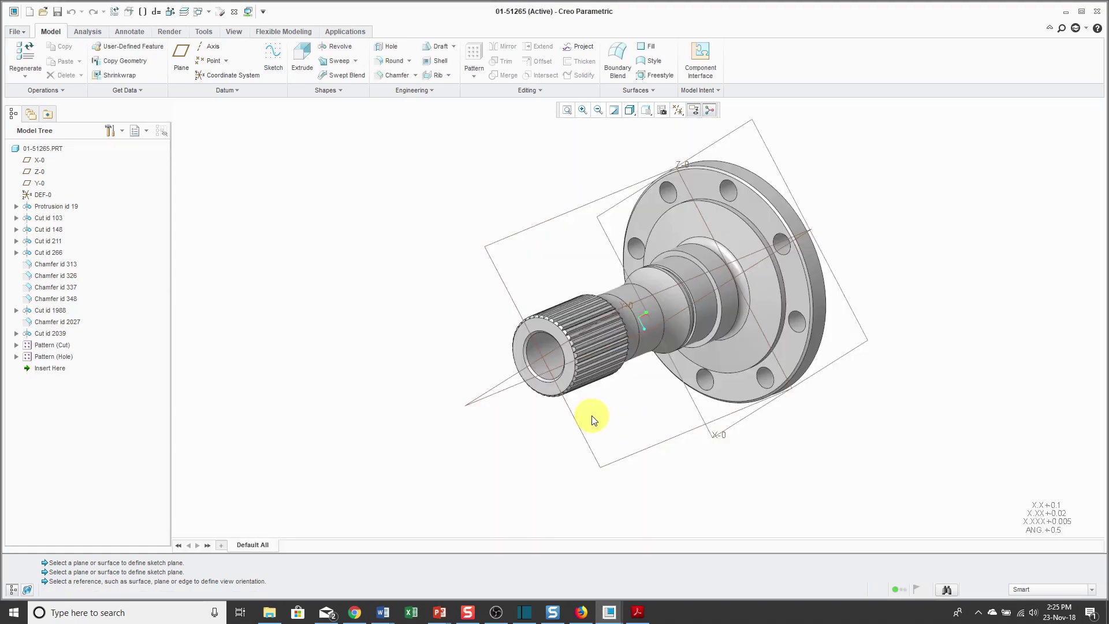
Step: Cycle preselection to the flange protrusion, select it, then select the shaft end face
right_click(542, 395)
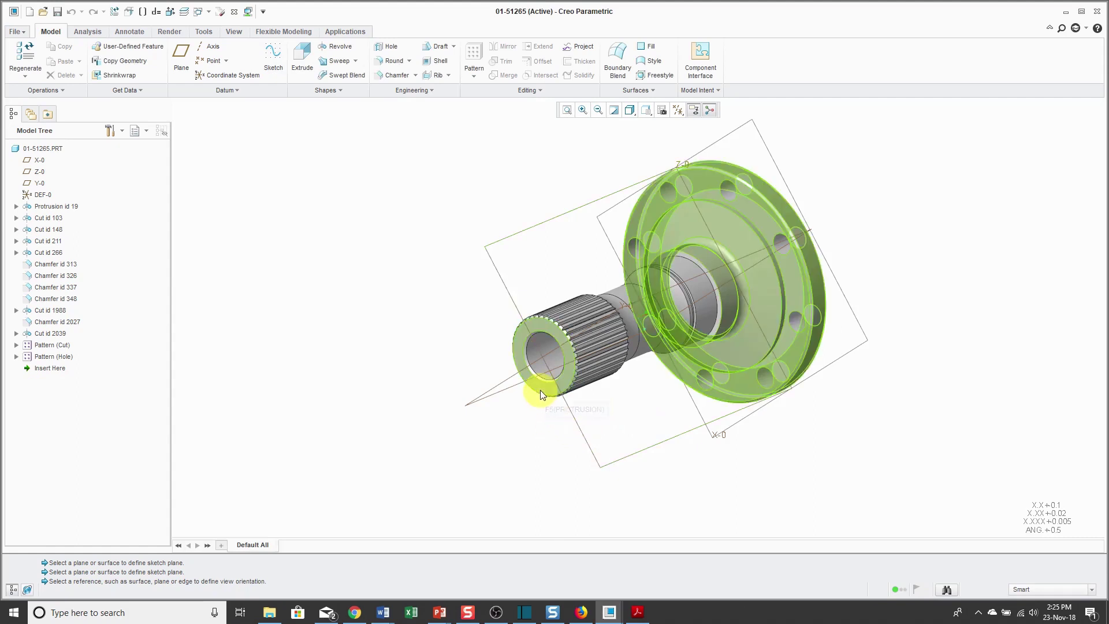
click(539, 390)
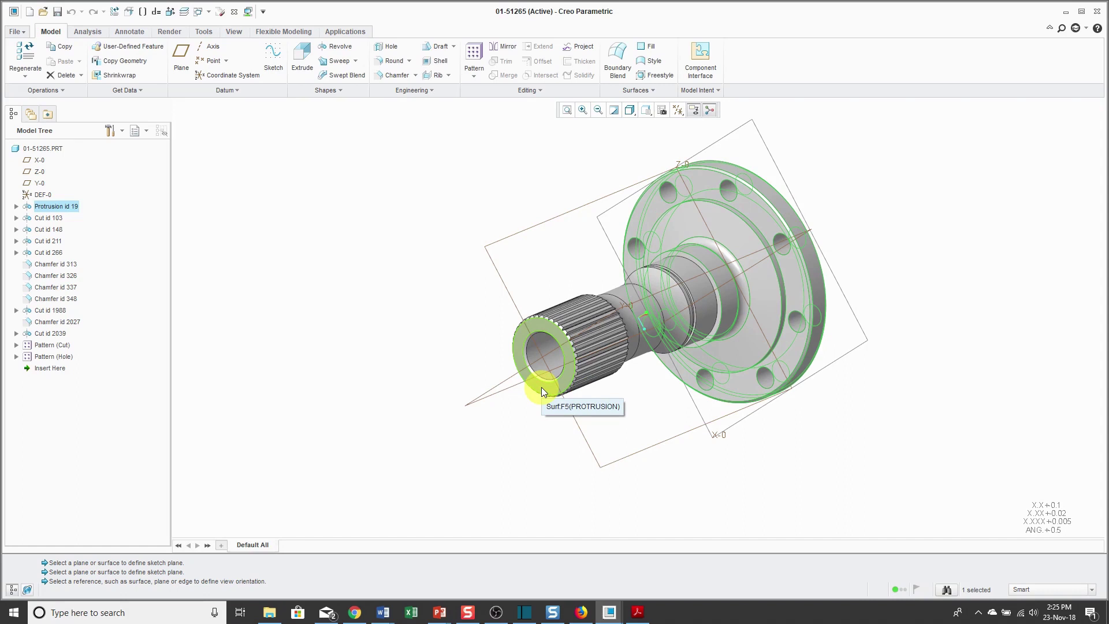
click(542, 387)
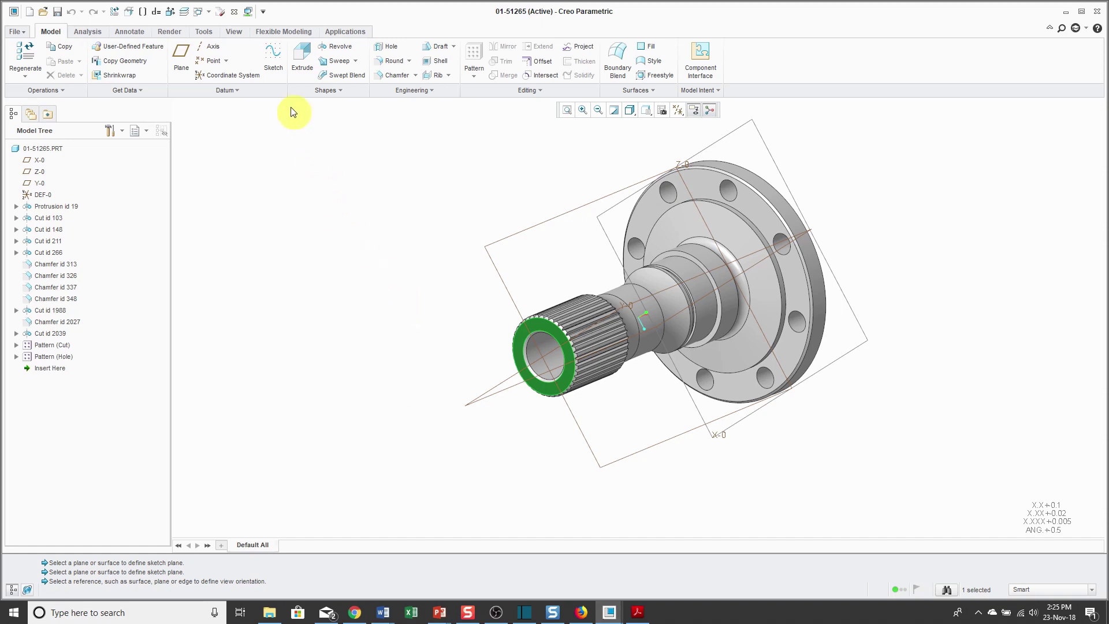
Step: Start a sketch on the selected end face and quit it unsaved
click(275, 68)
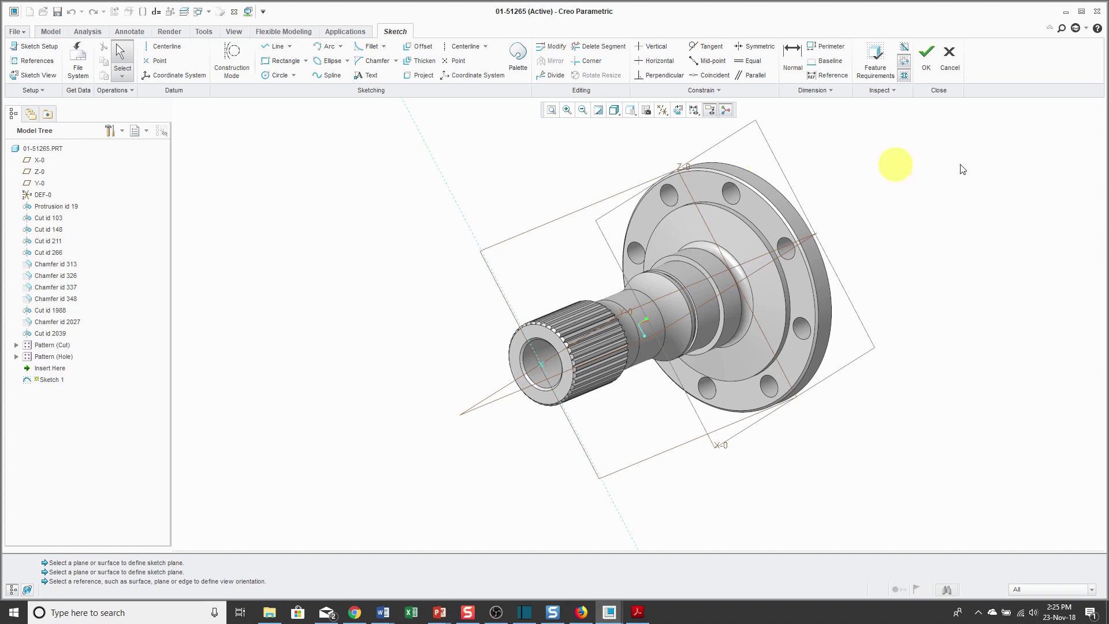
click(956, 62)
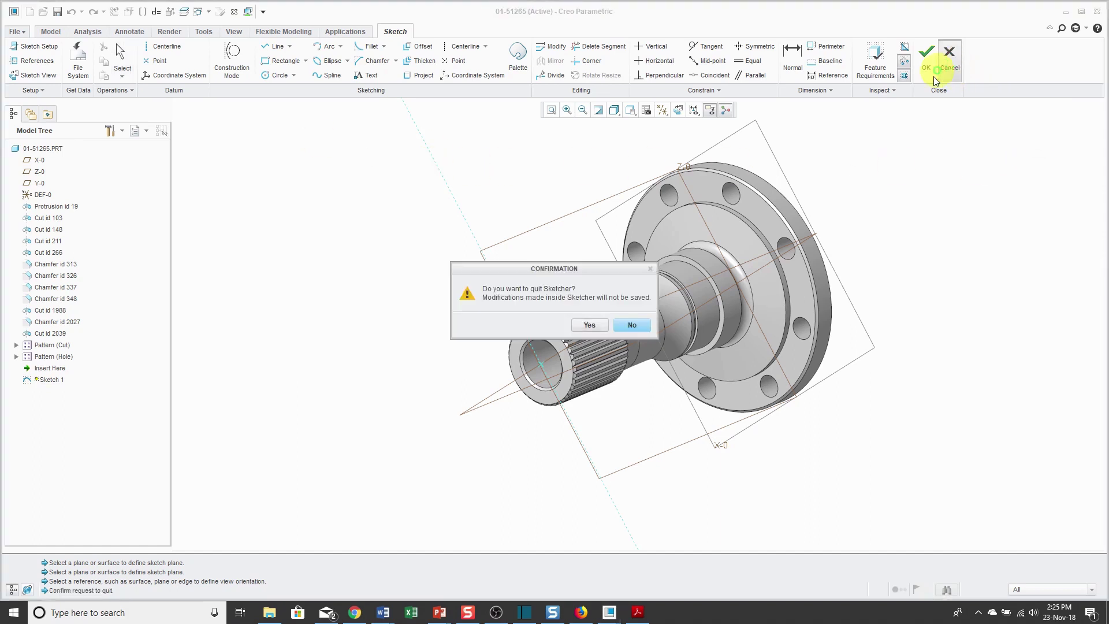
click(590, 325)
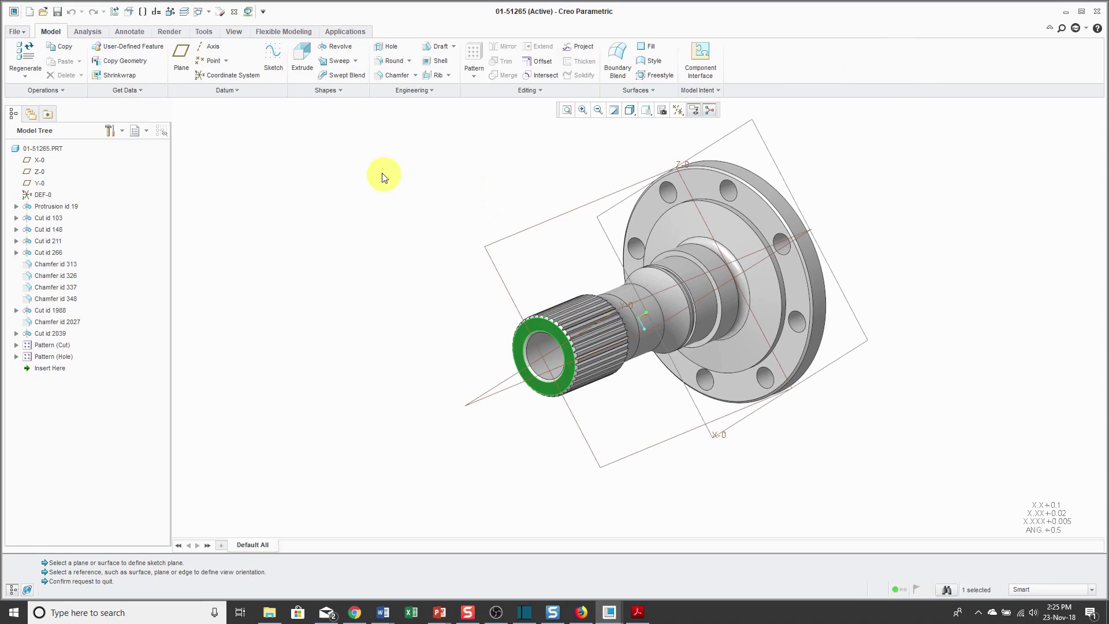
Step: Clear the selection, pick the flange protrusion, narrow to one flange face, and Ctrl-add the hub face
click(391, 219)
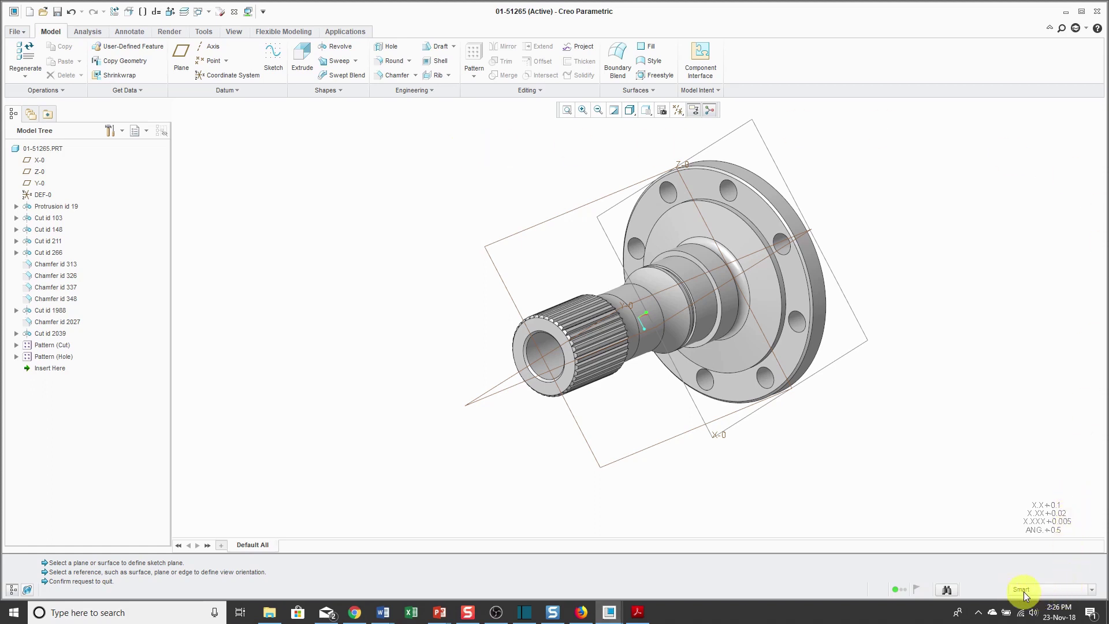
click(772, 298)
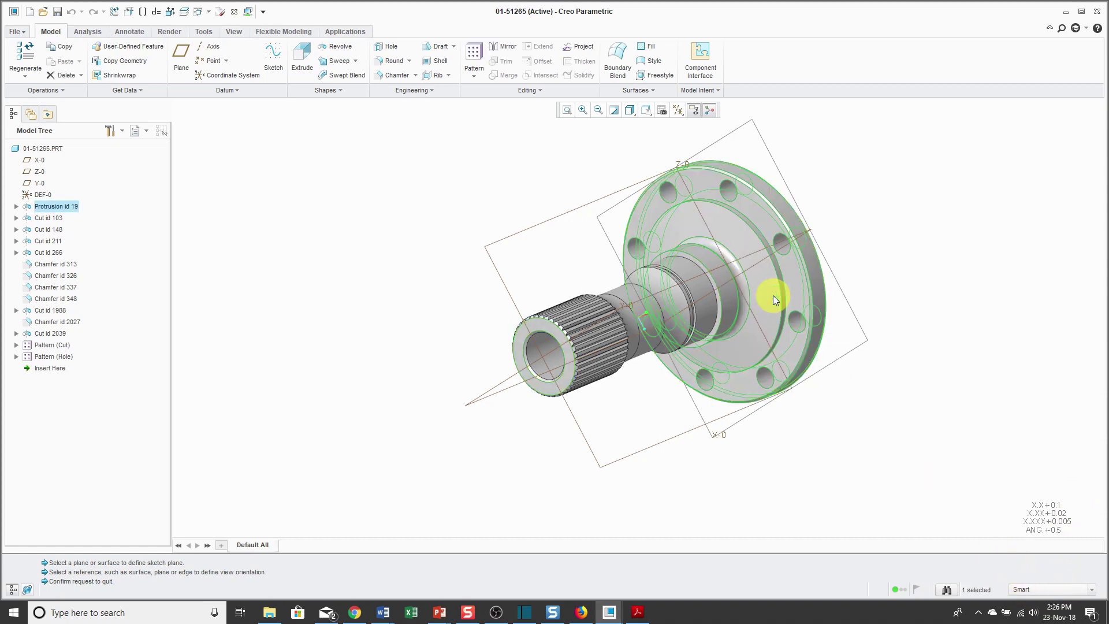
click(764, 310)
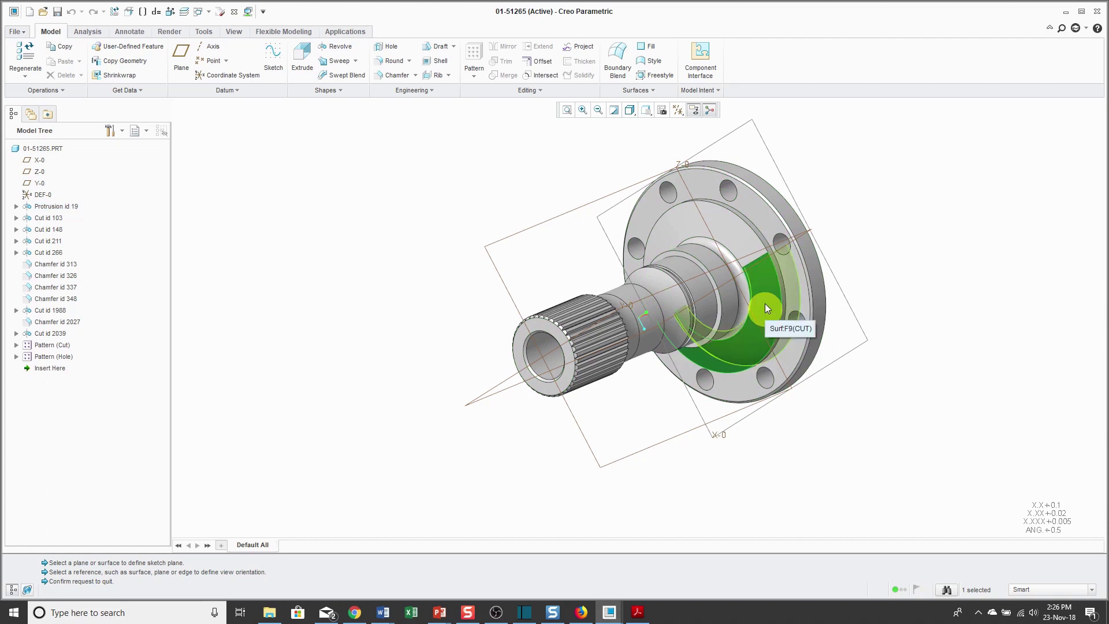
ctrl+click(744, 243)
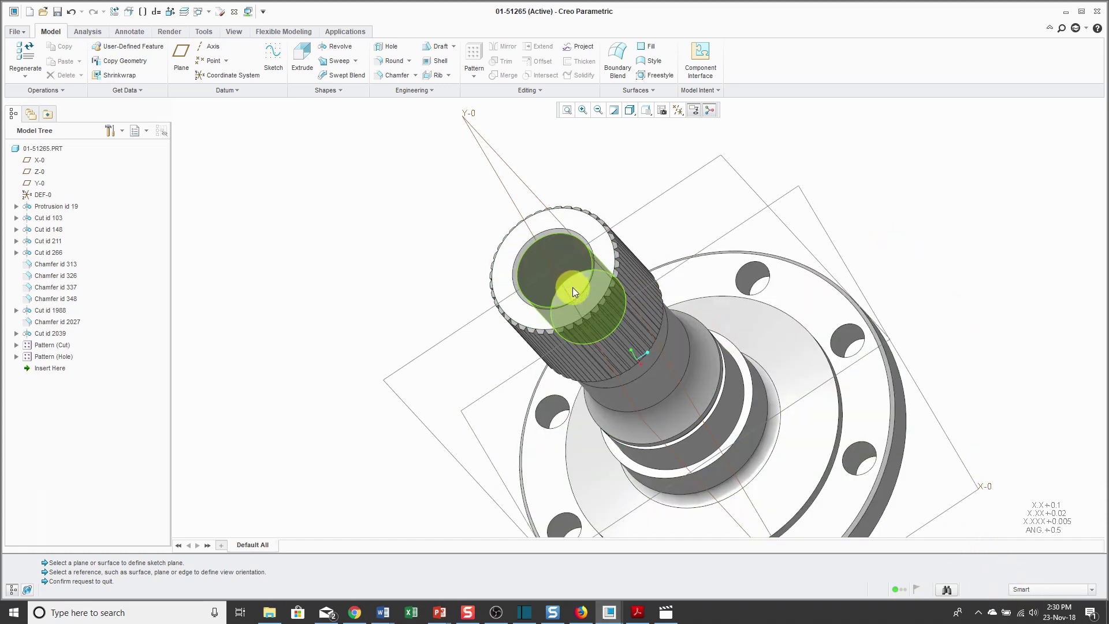
Step: Narrow the selection from the Cut id 1988 feature to just the bore surface
click(573, 286)
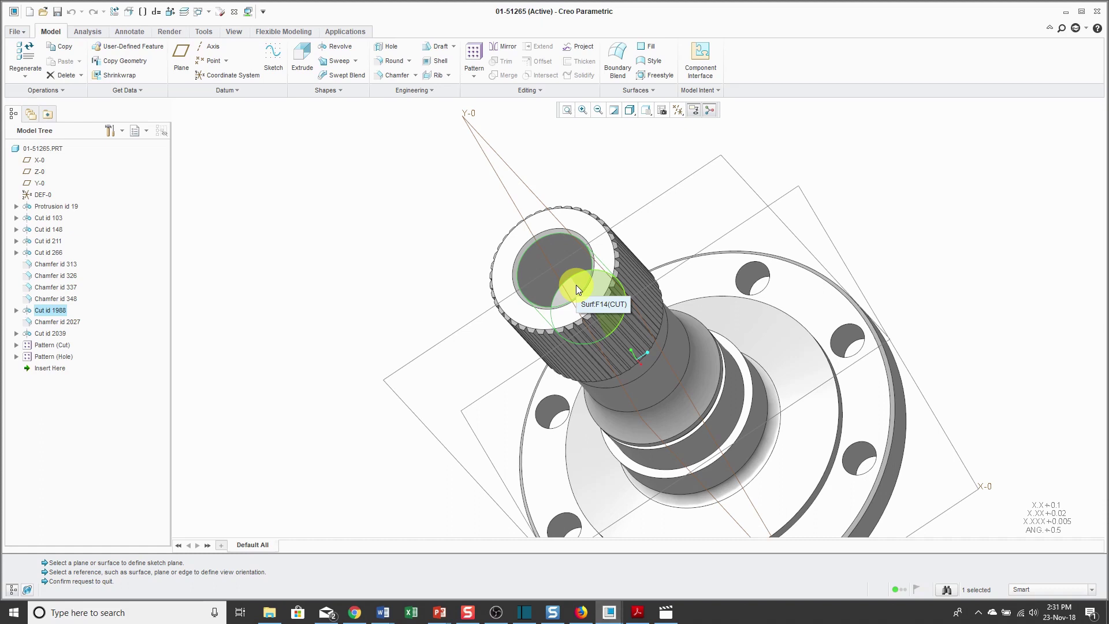
click(576, 285)
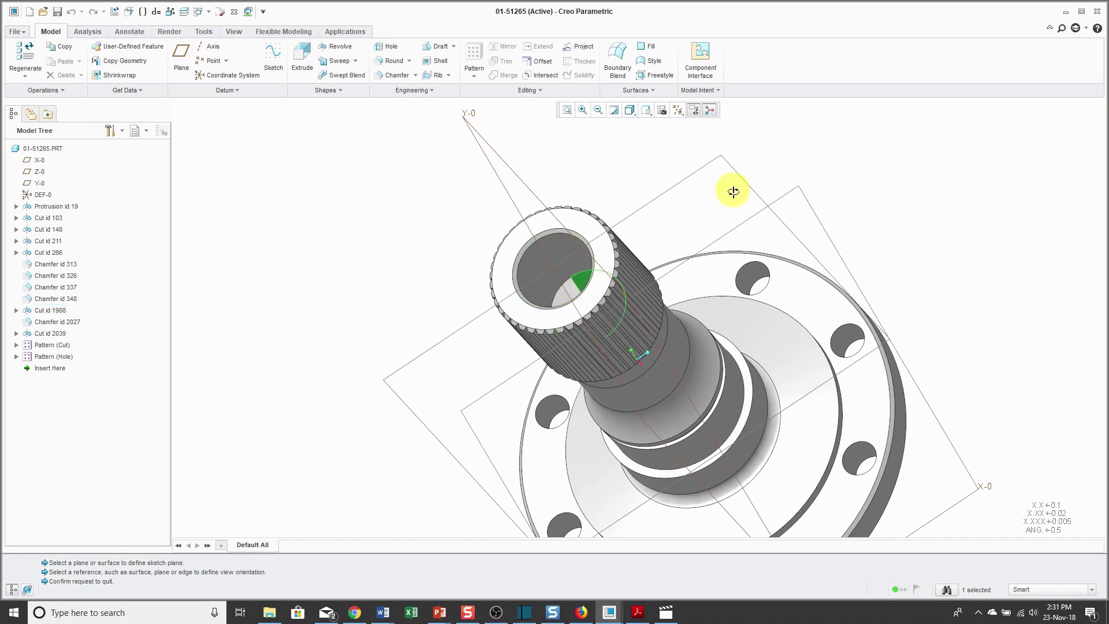
mouse_move(733, 191)
middle_down()
mouse_move(742, 202)
mouse_move(674, 193)
mouse_move(690, 196)
middle_up()
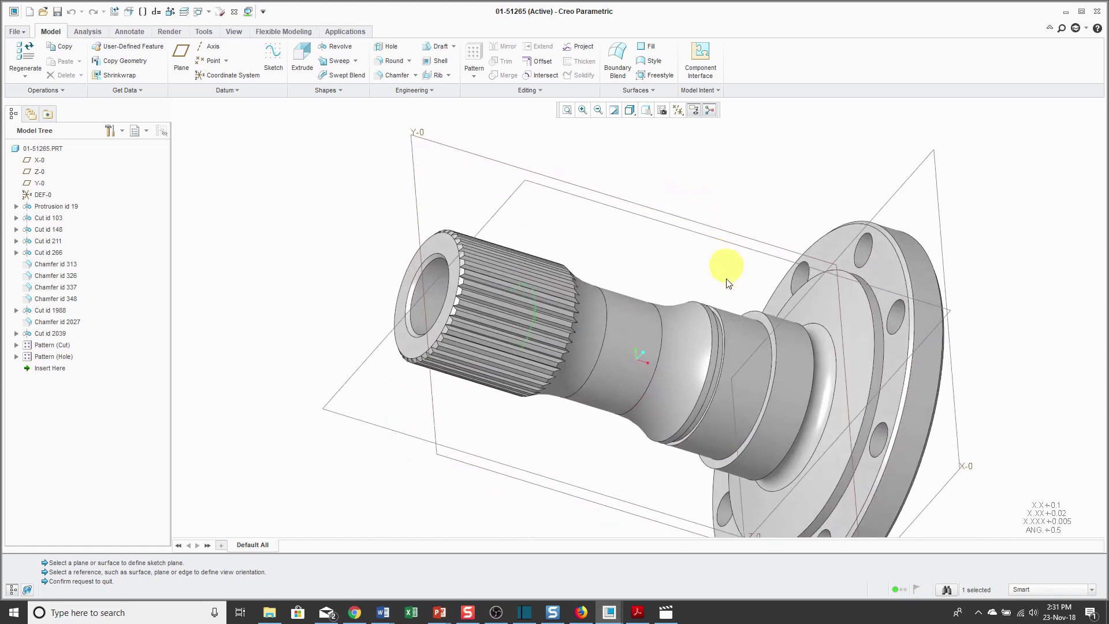
Step: Select the splined section surfaces as a set, seeded from the conical face, then bring up the quick-reference PDF
click(580, 375)
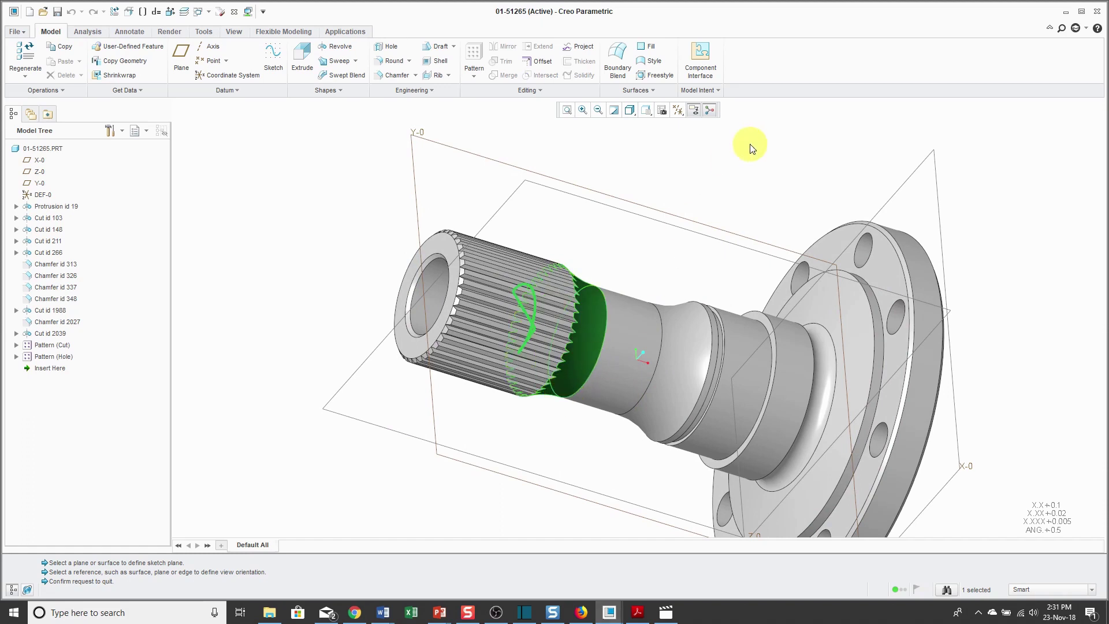
middle_drag(629, 198, 676, 186)
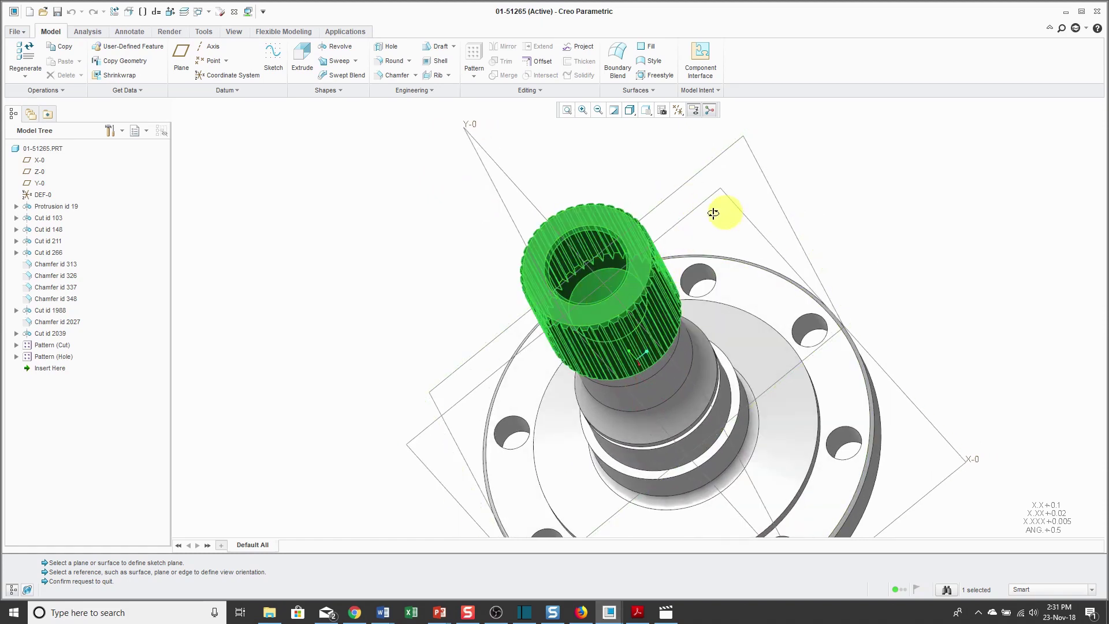
middle_drag(716, 210, 639, 208)
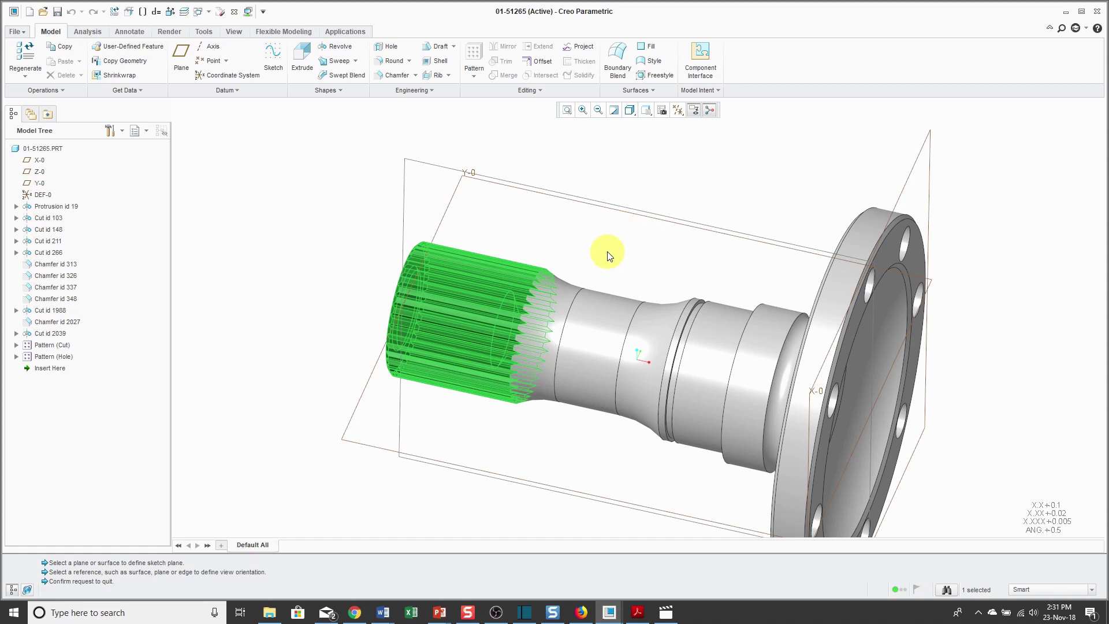
middle_drag(571, 253, 612, 235)
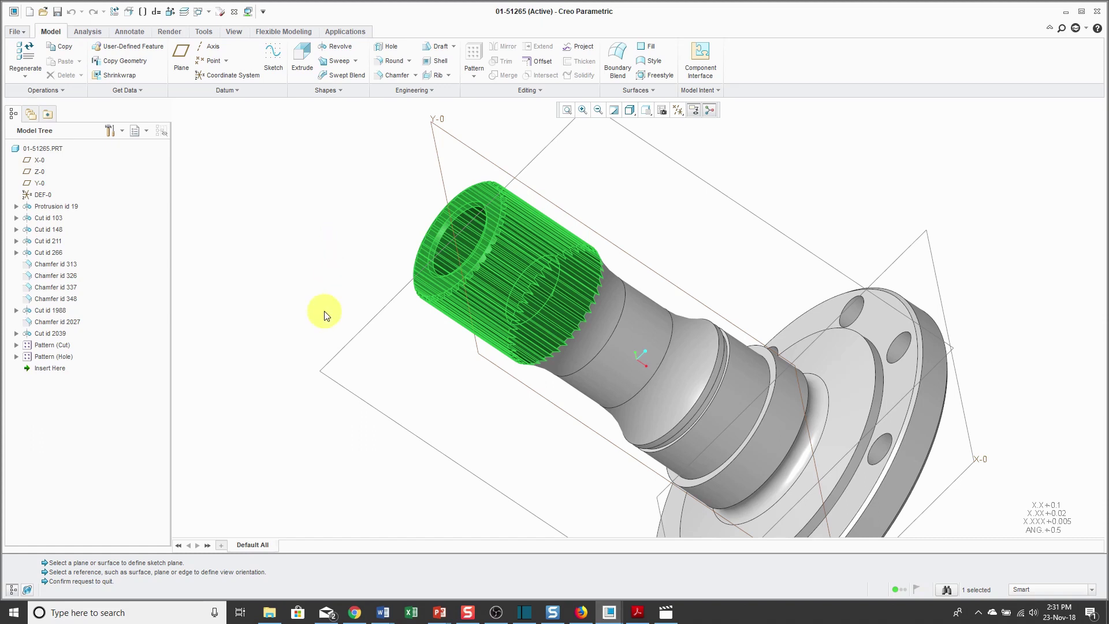
click(637, 613)
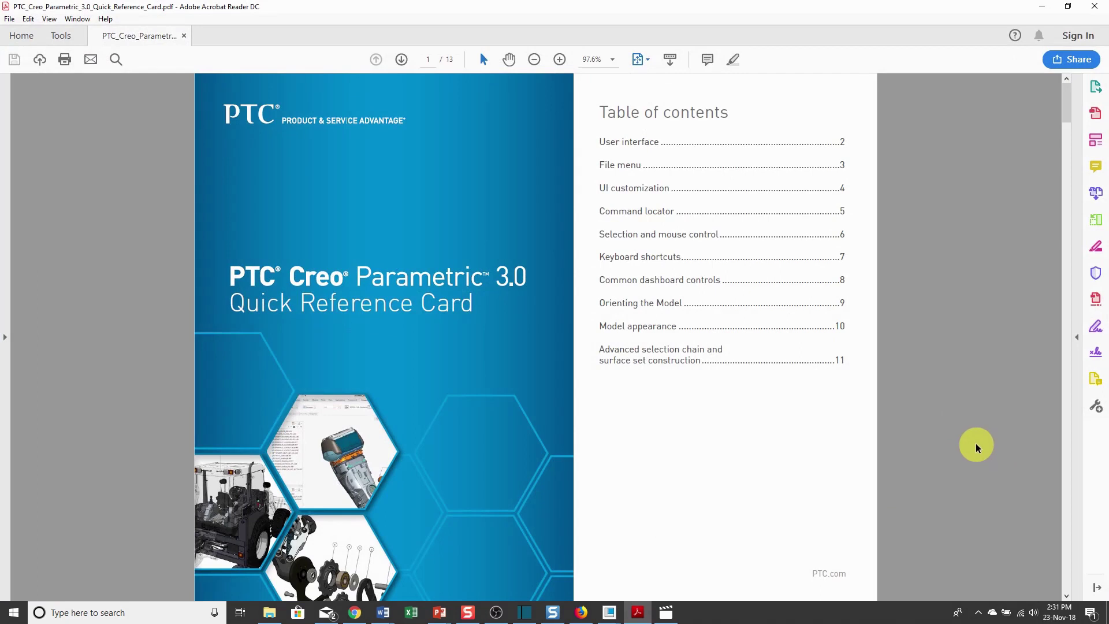
Step: Scroll the reference card to page 11, Advanced selection: chain & surface set construction
scroll(976, 448, down, 8)
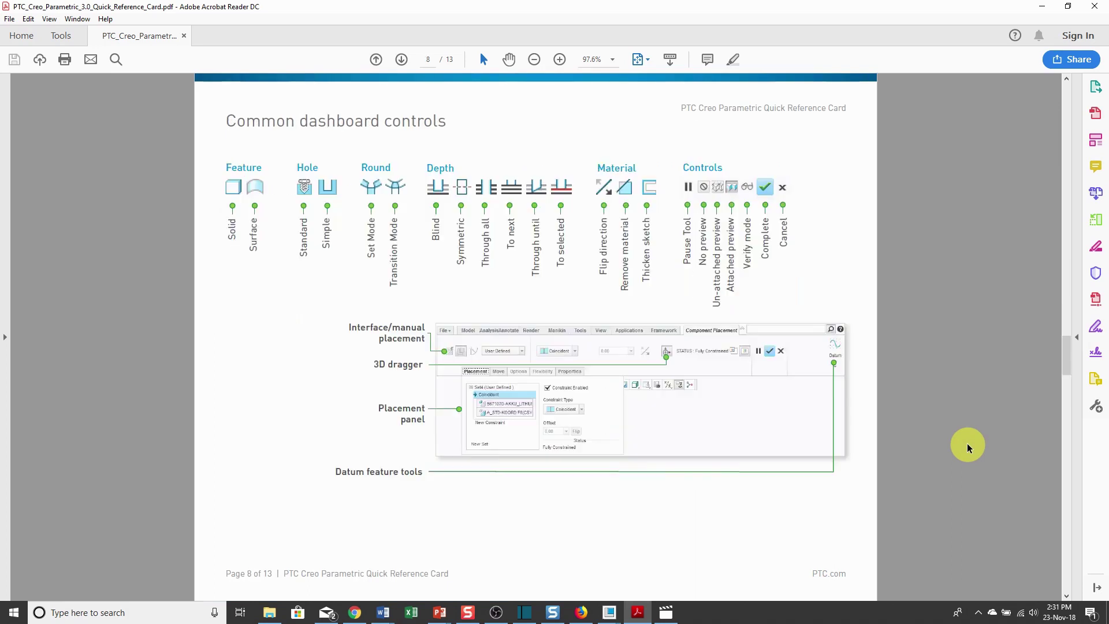
scroll(968, 448, down, 2)
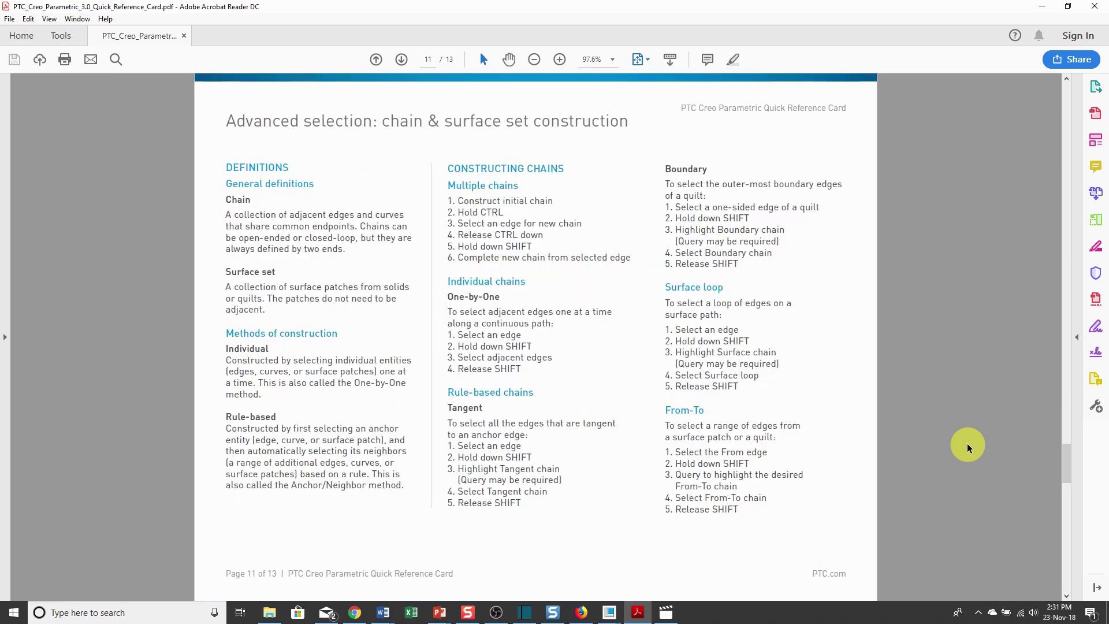